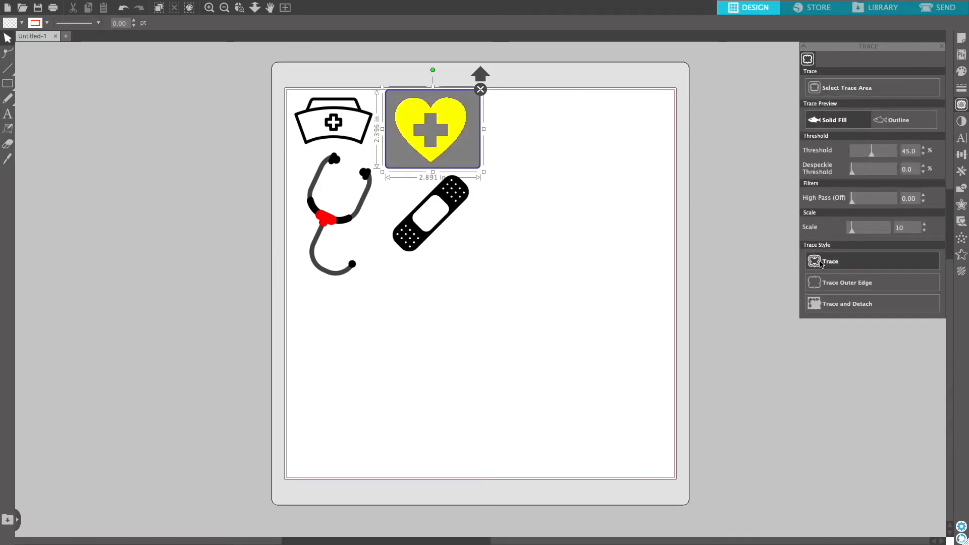
# Trace the heart image, then select a trace area around the bandage and trace it too.
pyautogui.click(821, 262)
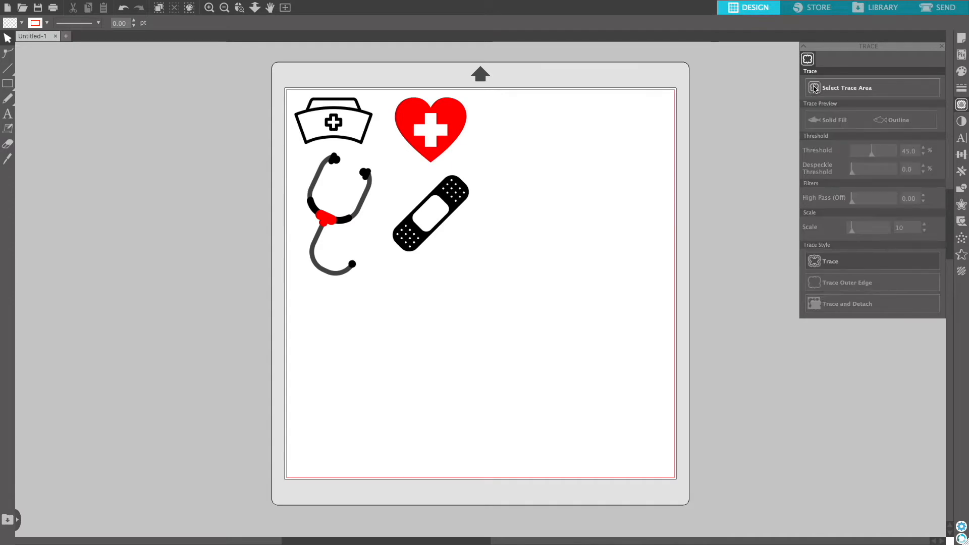
pyautogui.click(833, 90)
pyautogui.moveTo(383, 170)
pyautogui.mouseDown()
pyautogui.moveTo(461, 264)
pyautogui.moveTo(480, 269)
pyautogui.mouseUp()
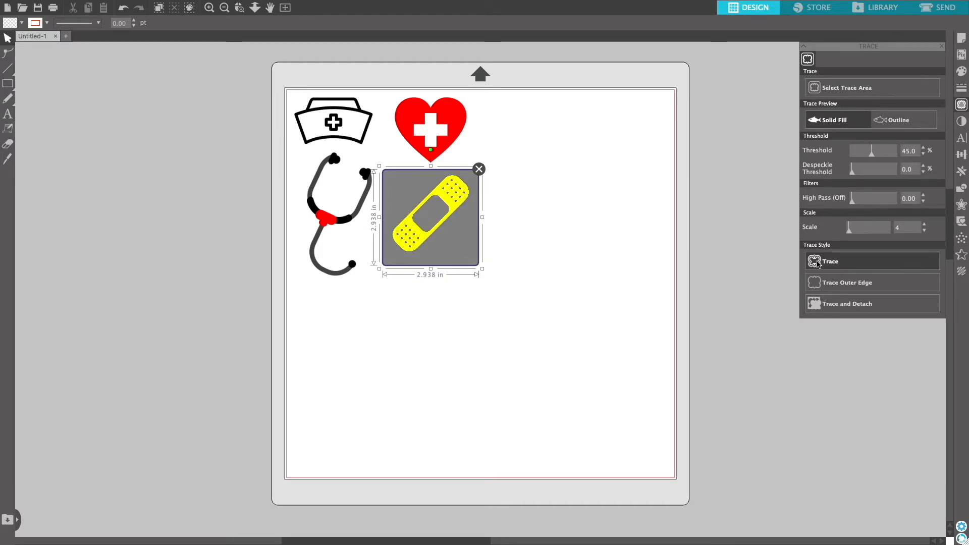
pyautogui.click(818, 262)
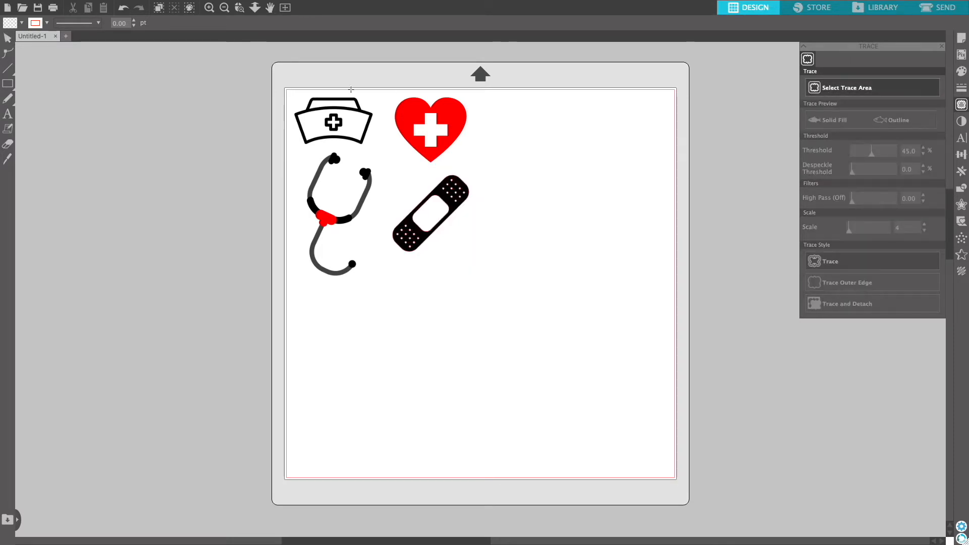
# Select trace areas around the nurse cap and the stethoscope and trace each image.
pyautogui.moveTo(286, 84); pyautogui.dragTo(385, 155)
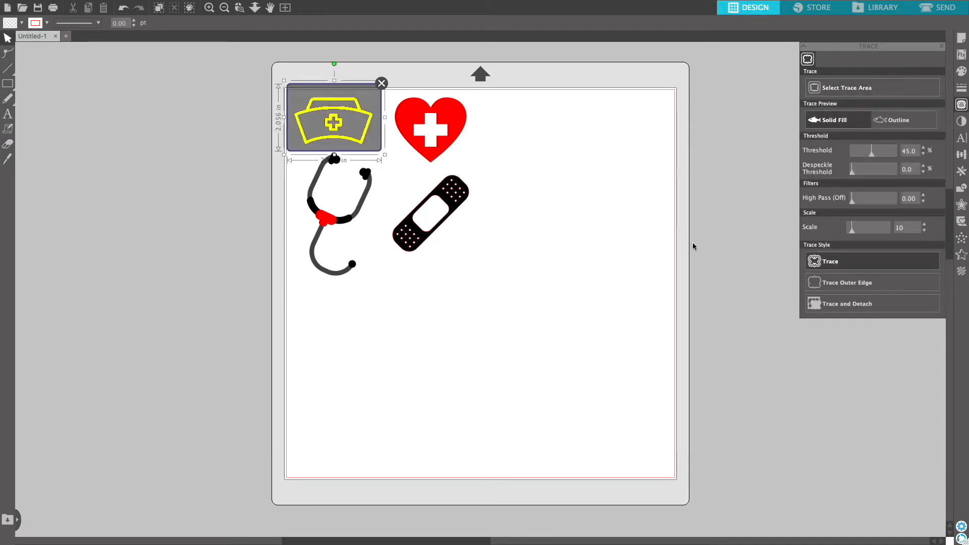
pyautogui.click(826, 262)
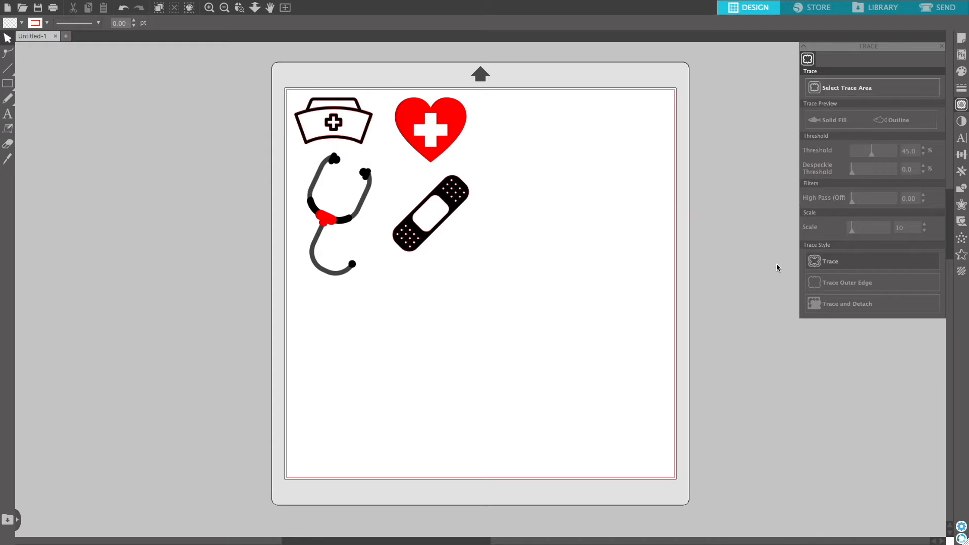
pyautogui.click(826, 89)
pyautogui.moveTo(287, 146)
pyautogui.mouseDown()
pyautogui.moveTo(370, 245)
pyautogui.moveTo(382, 291)
pyautogui.mouseUp()
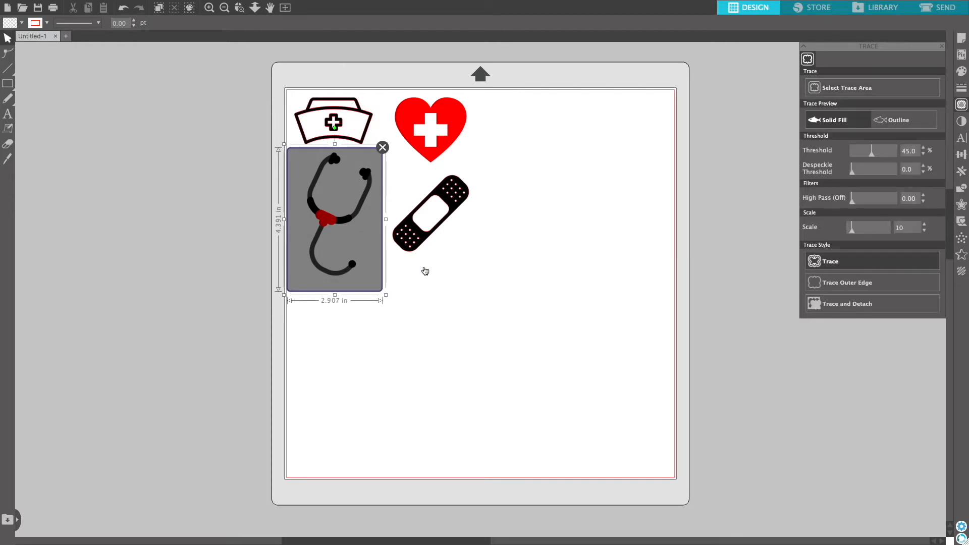
pyautogui.click(840, 263)
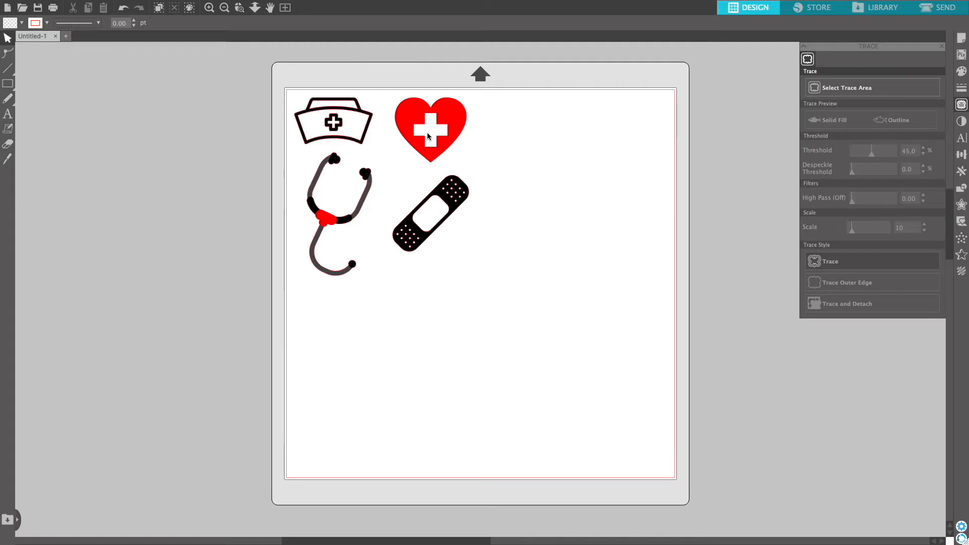
# Move the clip art aside and trace the stethoscope's left earpiece with the threshold set to 19%.
pyautogui.moveTo(414, 132)
pyautogui.mouseDown()
pyautogui.moveTo(519, 202)
pyautogui.moveTo(567, 294)
pyautogui.mouseUp()
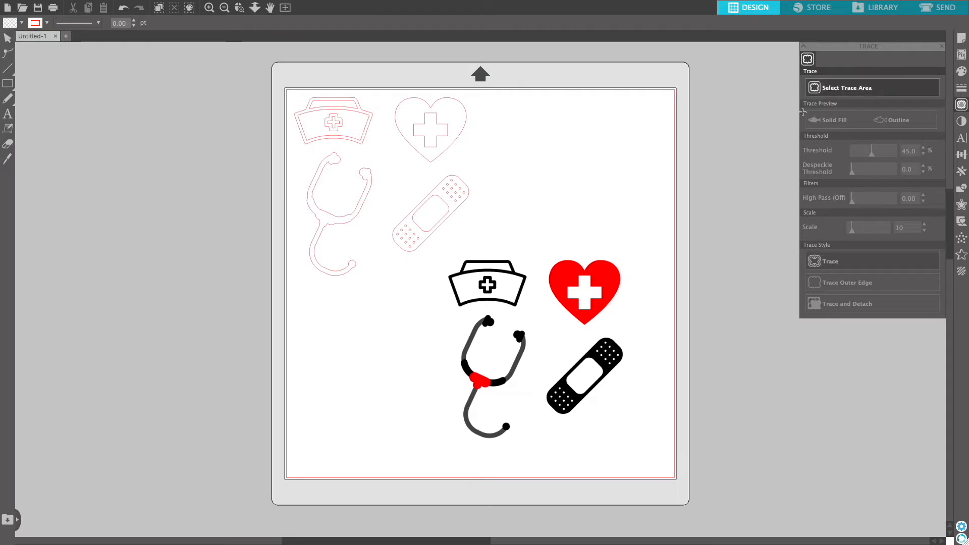
pyautogui.moveTo(481, 315); pyautogui.dragTo(497, 333)
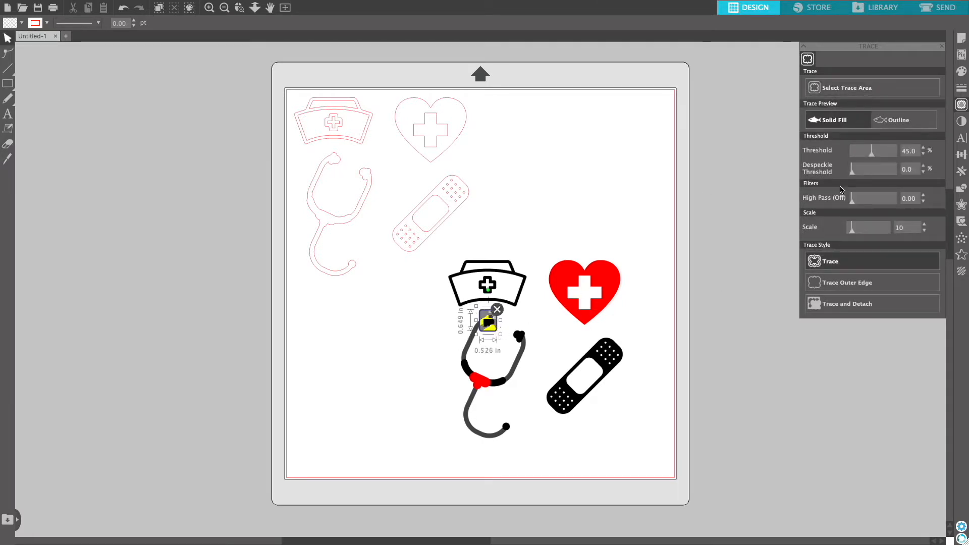
pyautogui.click(886, 157)
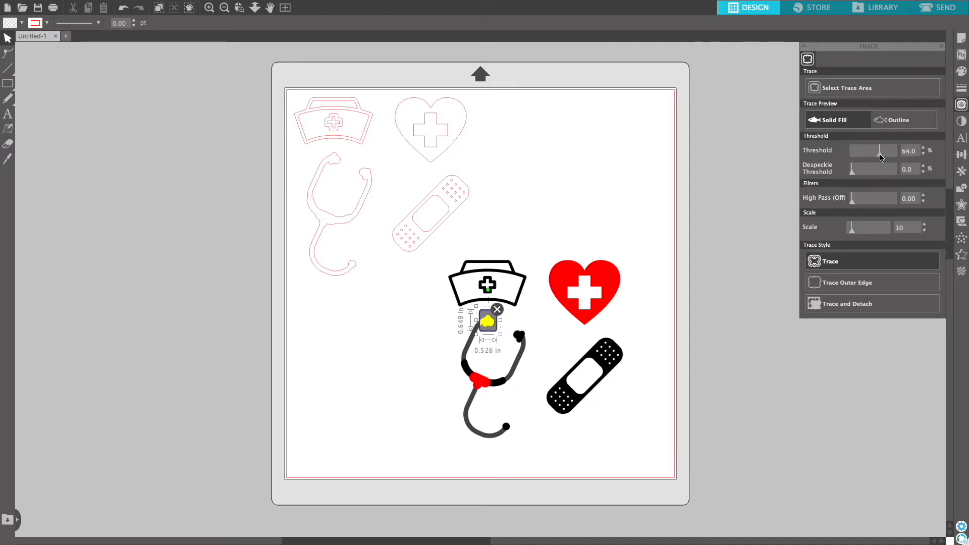
pyautogui.click(895, 156)
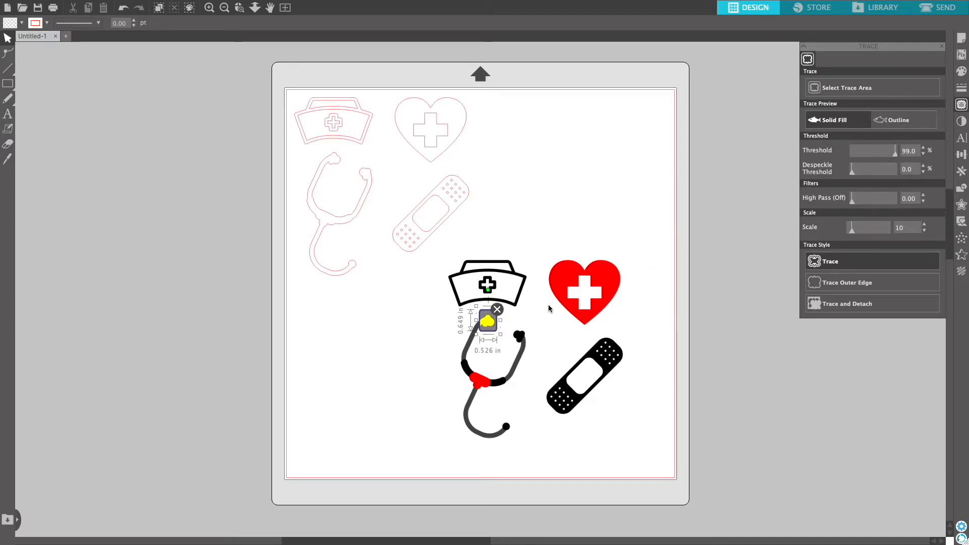
pyautogui.moveTo(880, 156)
pyautogui.mouseDown()
pyautogui.moveTo(858, 157)
pyautogui.moveTo(872, 156)
pyautogui.mouseUp()
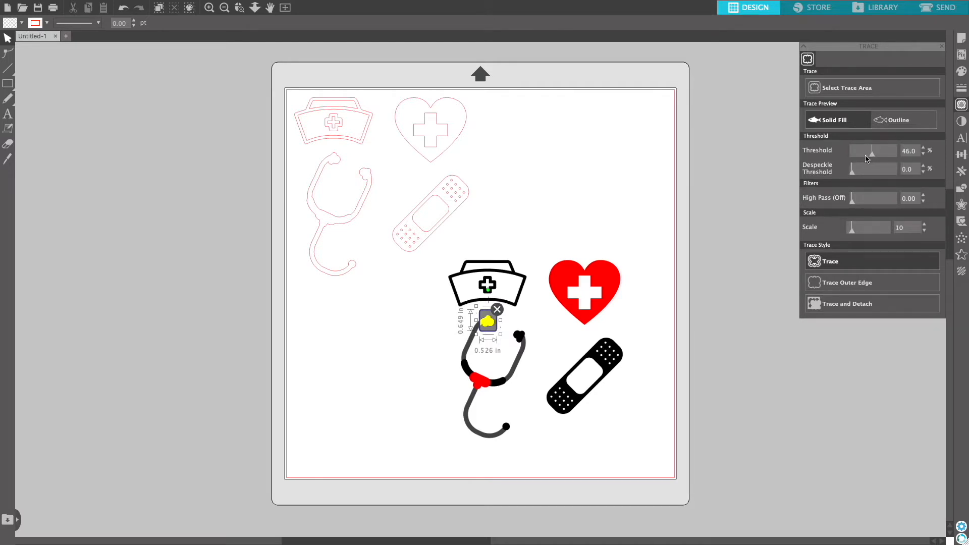
pyautogui.click(823, 262)
# Select a trace area around the stethoscope's right earpiece and trace it.
pyautogui.click(852, 89)
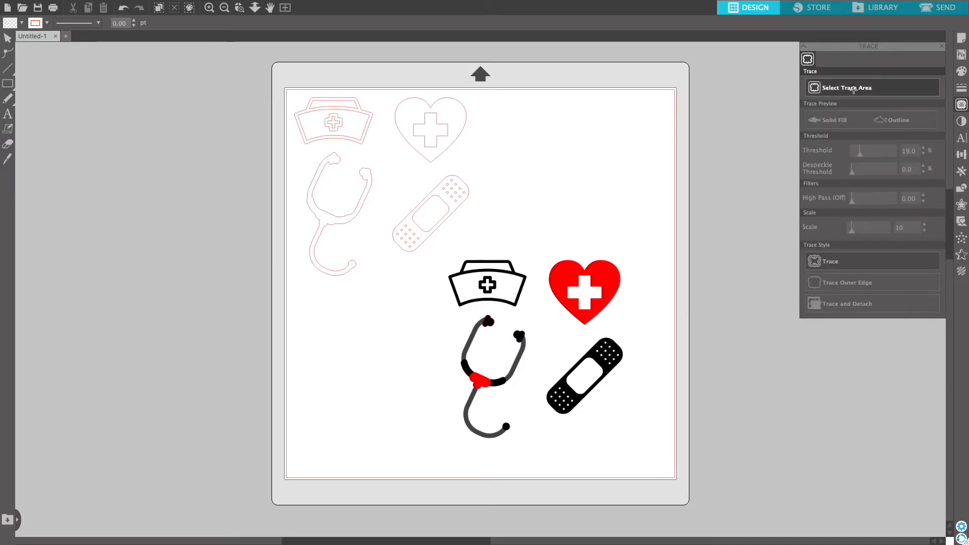
pyautogui.moveTo(510, 325); pyautogui.dragTo(529, 349)
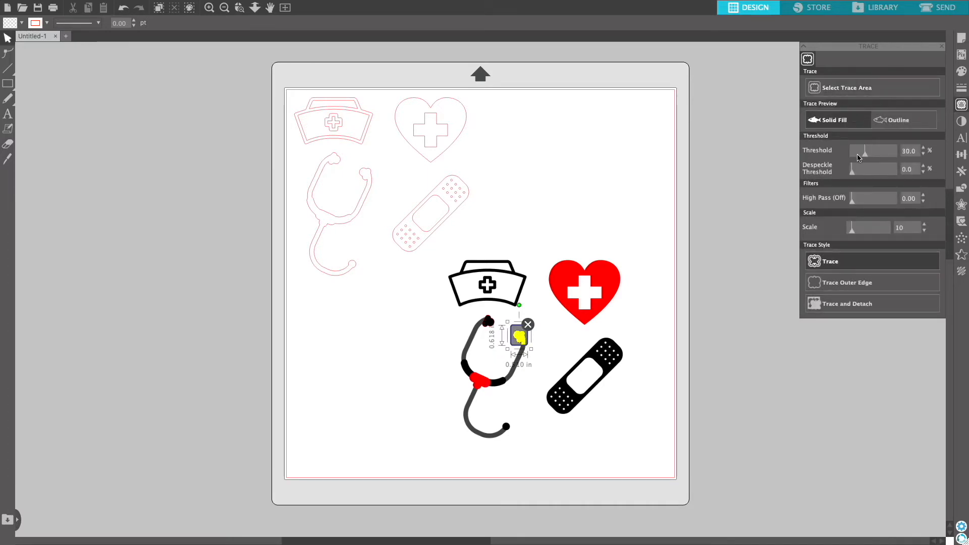
pyautogui.click(826, 263)
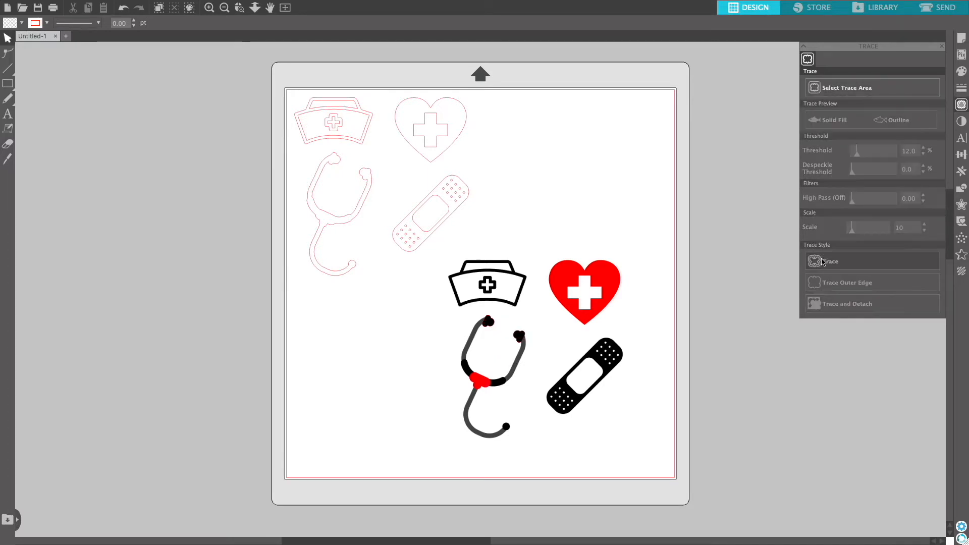
# Select a trace area around the stethoscope's black tubing, lower the threshold, and trace it.
pyautogui.click(836, 92)
pyautogui.moveTo(457, 356); pyautogui.dragTo(511, 391)
pyautogui.moveTo(872, 154); pyautogui.dragTo(860, 154)
pyautogui.click(829, 261)
# Move the clip art image off the mat and drag the stethoscope outline beside the traced pieces.
pyautogui.moveTo(494, 365)
pyautogui.mouseDown()
pyautogui.moveTo(261, 401)
pyautogui.moveTo(230, 421)
pyautogui.mouseUp()
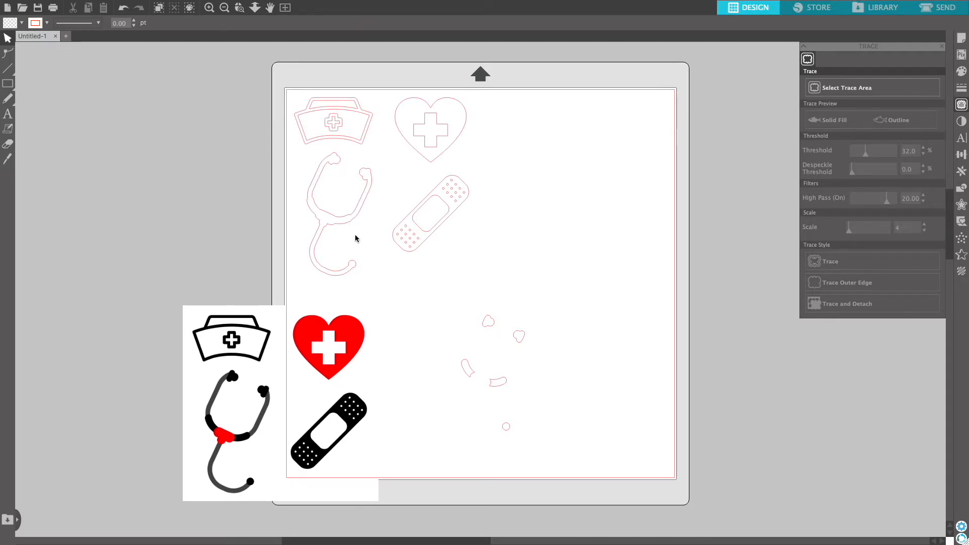
pyautogui.moveTo(344, 226)
pyautogui.mouseDown()
pyautogui.moveTo(452, 313)
pyautogui.moveTo(568, 352)
pyautogui.moveTo(572, 400)
pyautogui.moveTo(575, 385)
pyautogui.mouseUp()
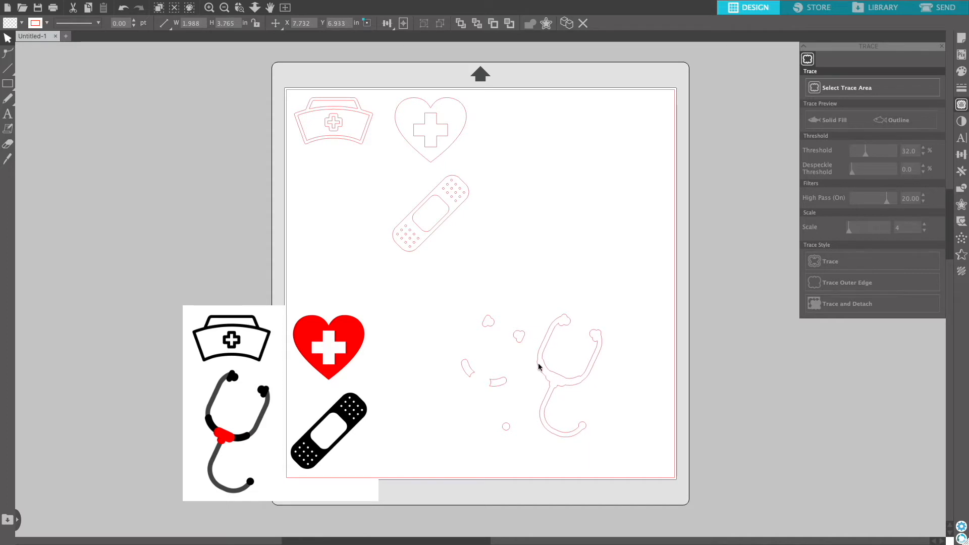
# Select the traced earpiece, tubing and chest-piece fragments together and fill them black.
pyautogui.click(513, 337)
pyautogui.keyDown('shift'); pyautogui.click(491, 327); pyautogui.keyUp('shift')
pyautogui.keyDown('shift'); pyautogui.click(505, 426); pyautogui.keyUp('shift')
pyautogui.keyDown('shift'); pyautogui.click(492, 384); pyautogui.keyUp('shift')
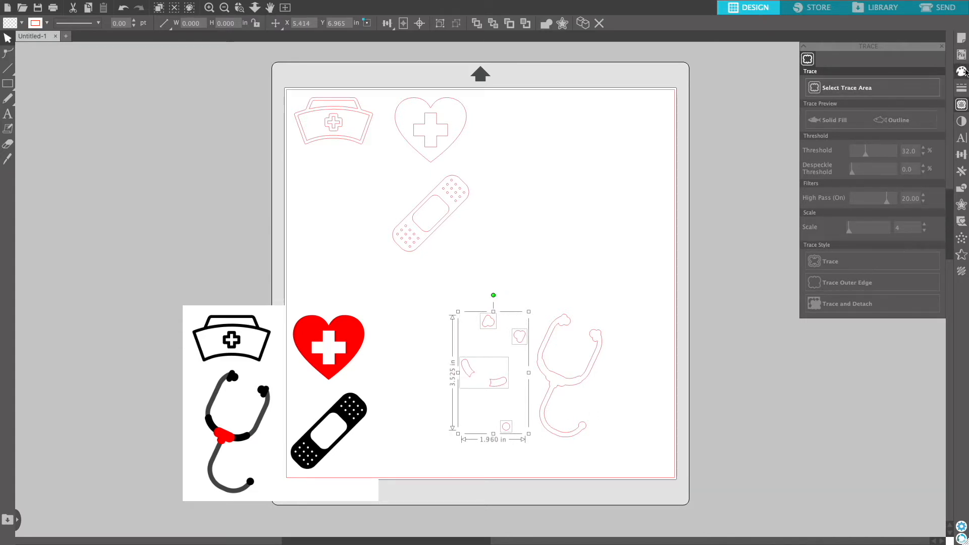
pyautogui.click(962, 72)
pyautogui.click(807, 83)
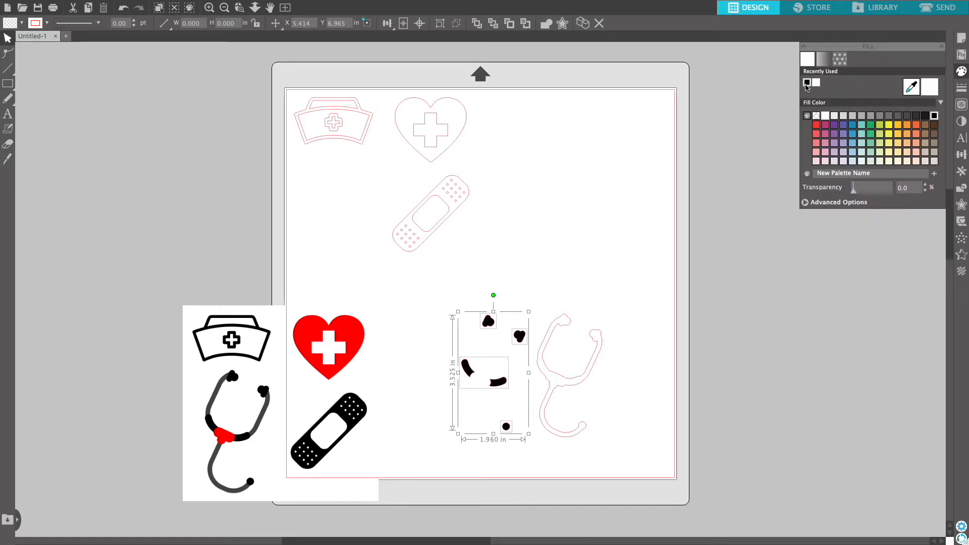
pyautogui.click(618, 385)
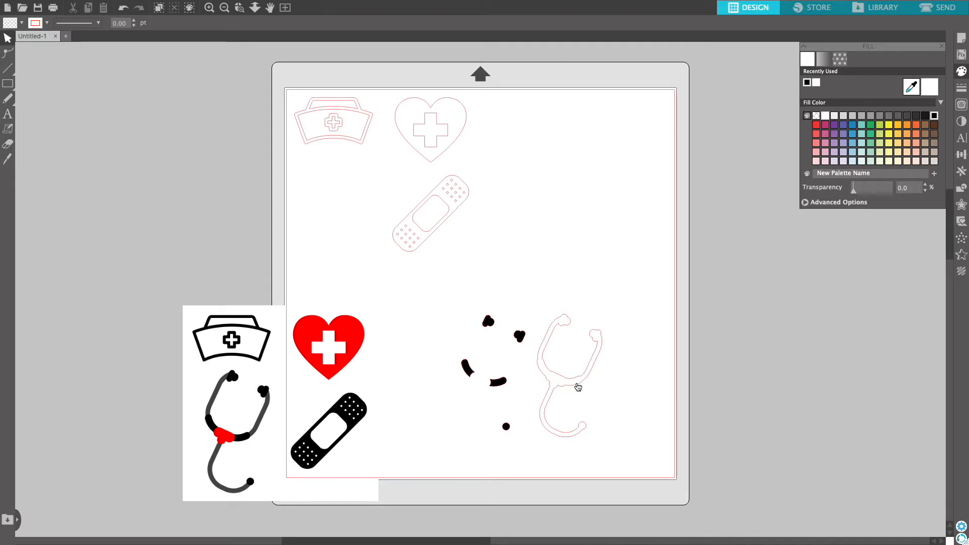
# Fill the stethoscope outline light gray and position it over the black pieces.
pyautogui.click(579, 384)
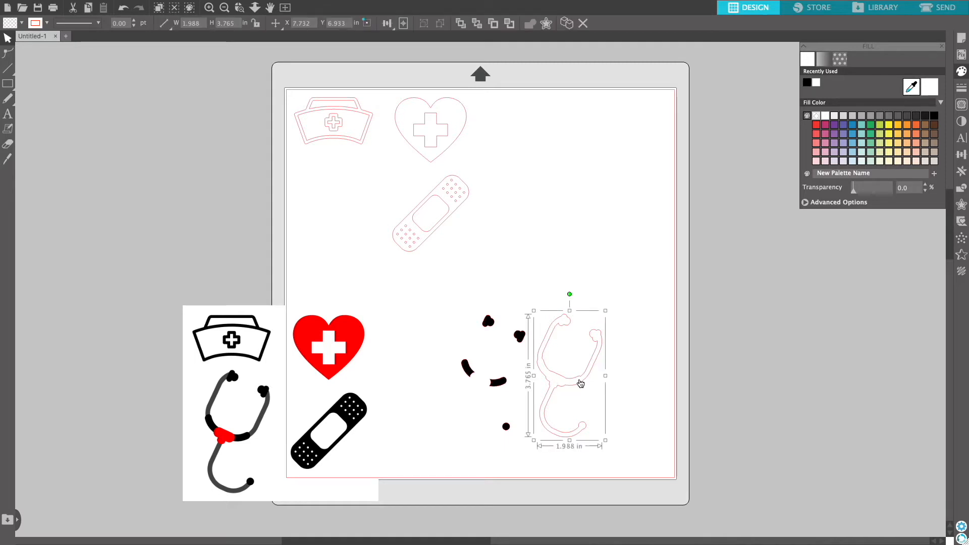
pyautogui.click(907, 116)
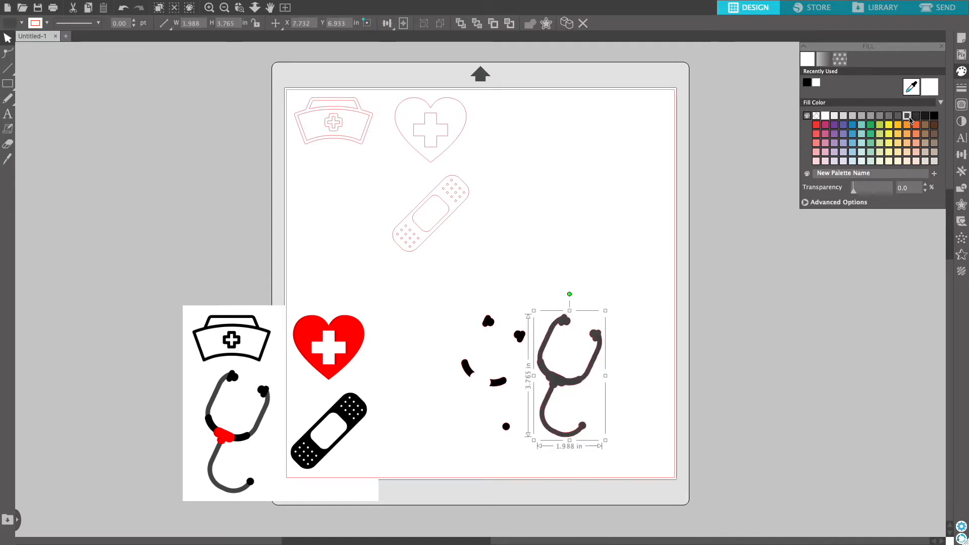
pyautogui.click(875, 117)
pyautogui.moveTo(543, 389); pyautogui.dragTo(476, 384)
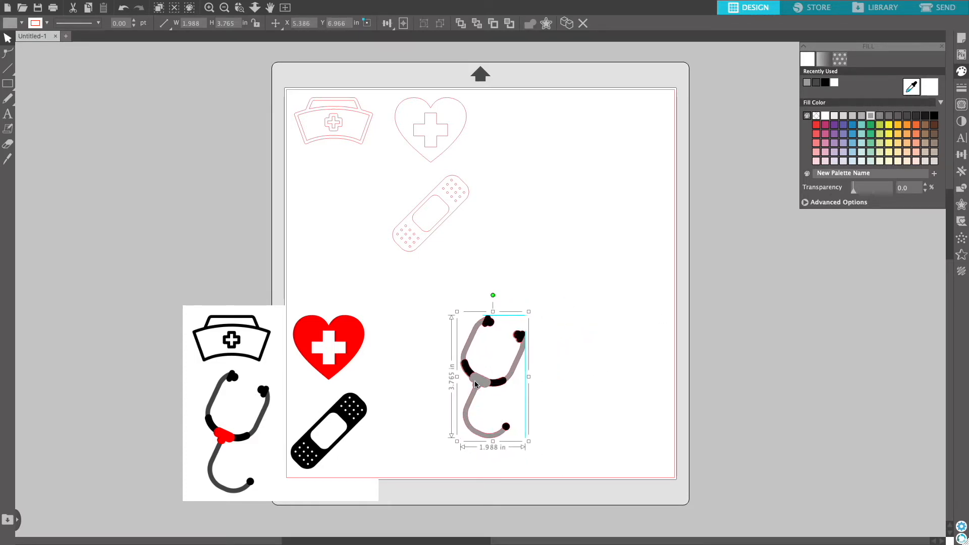
pyautogui.moveTo(476, 380); pyautogui.dragTo(480, 382)
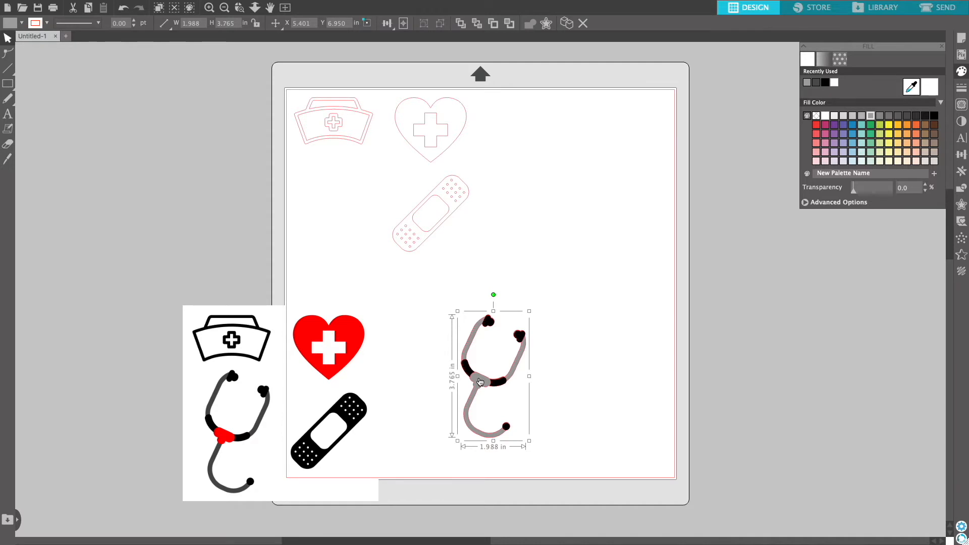
# Move the bandage outline beside the heart, copy it, and paste a duplicate to its right.
pyautogui.click(410, 230)
pyautogui.moveTo(437, 216); pyautogui.dragTo(535, 157)
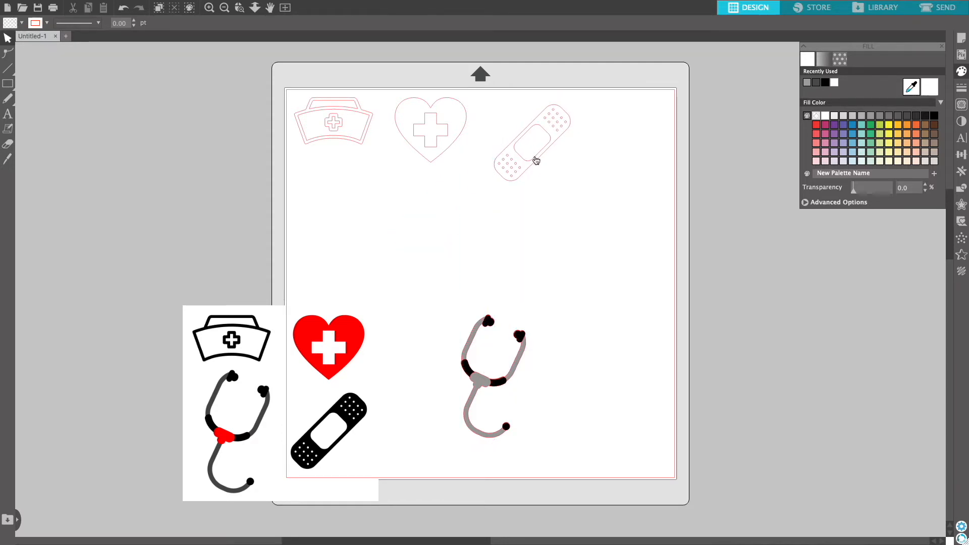
pyautogui.rightClick(535, 159)
pyautogui.click(546, 201)
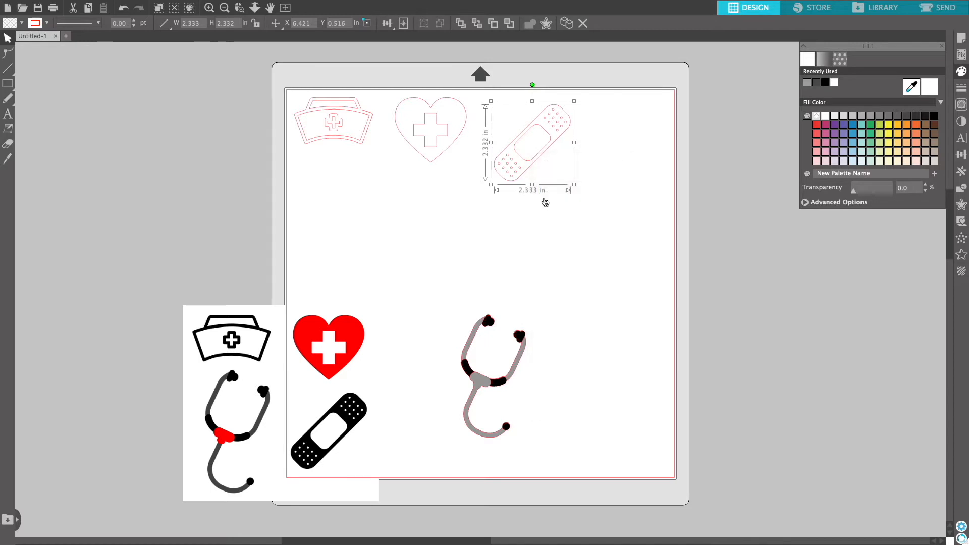
pyautogui.click(547, 203)
pyautogui.rightClick(584, 157)
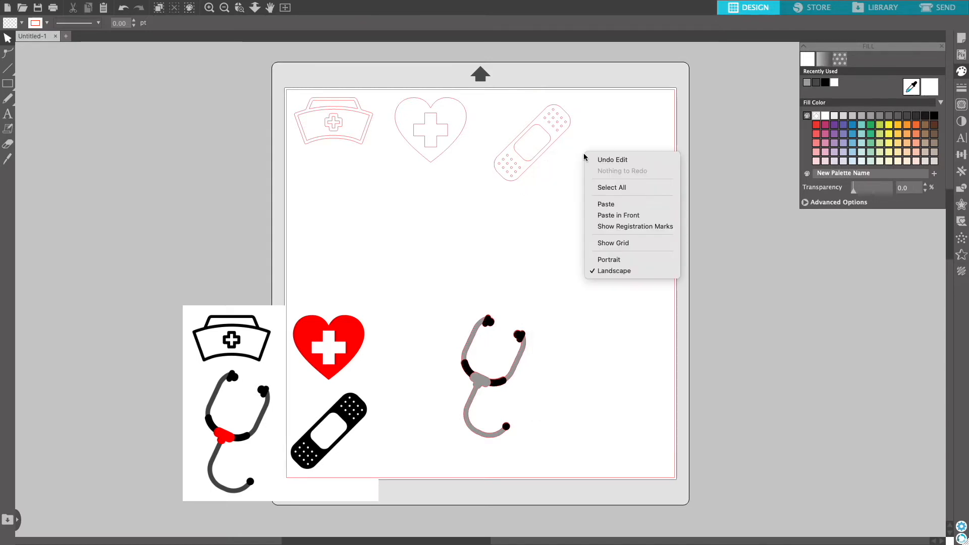
pyautogui.click(604, 205)
pyautogui.moveTo(570, 169); pyautogui.dragTo(627, 152)
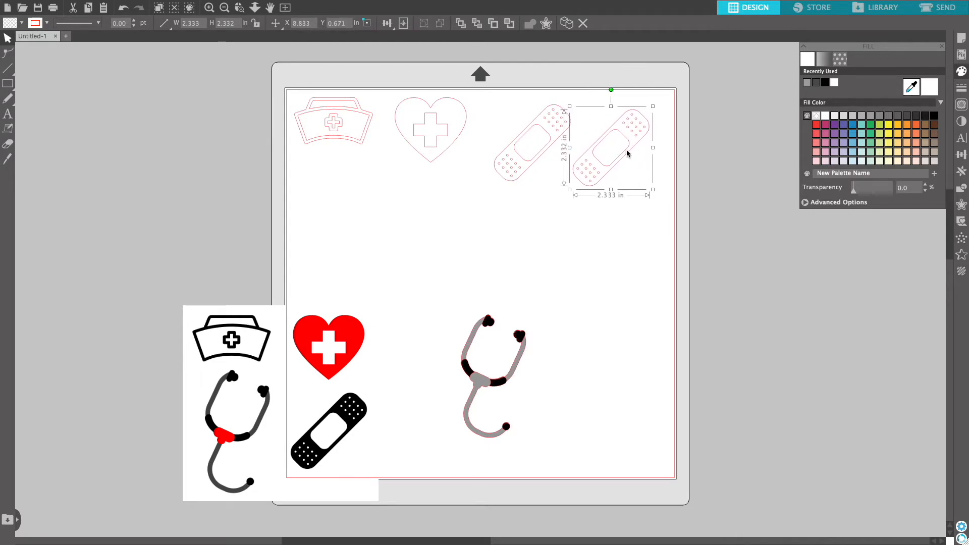
# Release the compound path of the copied bandage and drag its centre pad piece below.
pyautogui.rightClick(628, 153)
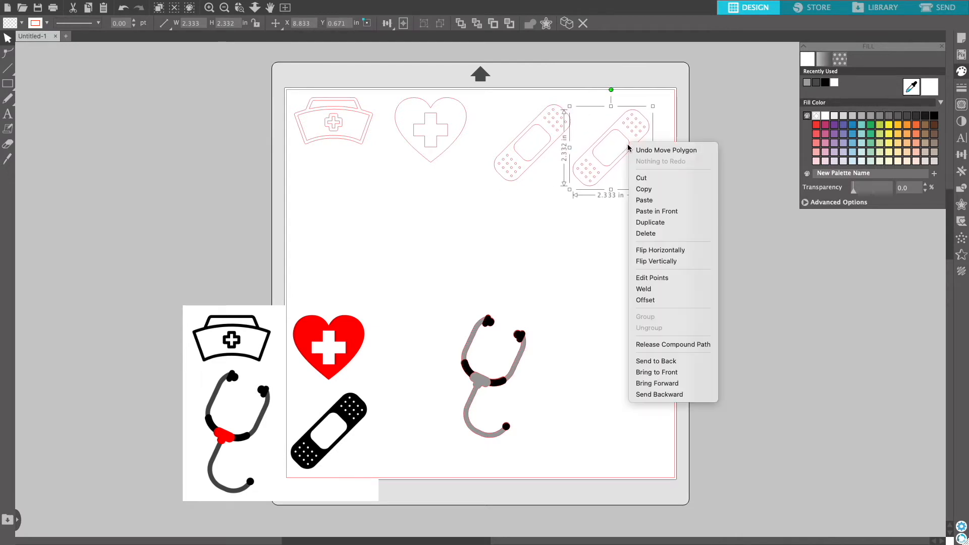
pyautogui.click(659, 344)
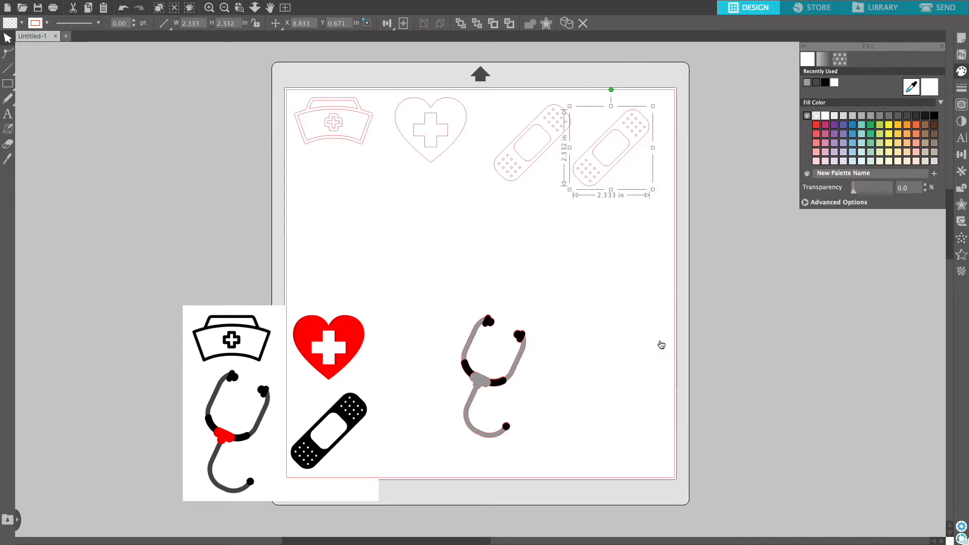
pyautogui.click(640, 302)
pyautogui.moveTo(604, 167); pyautogui.dragTo(536, 224)
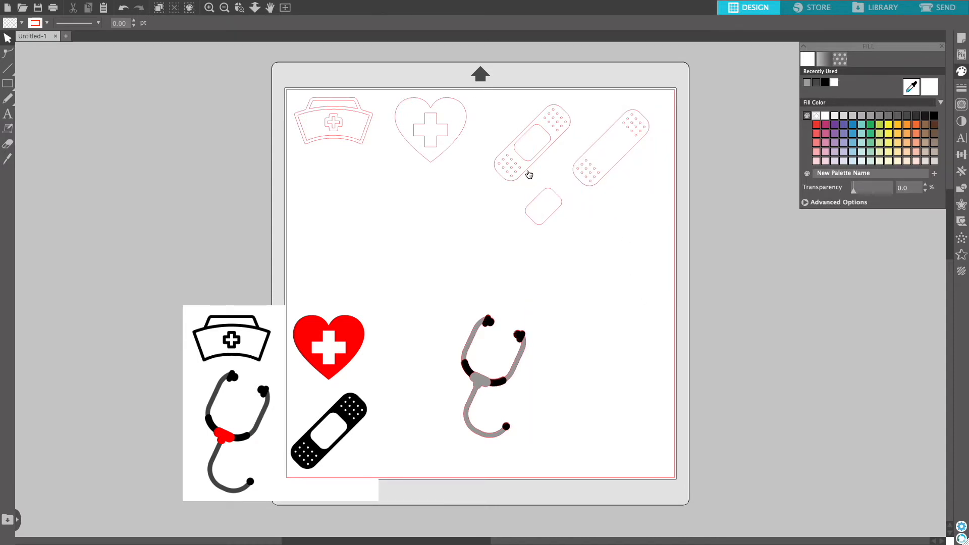
# Release the compound path of the original bandage outline.
pyautogui.click(526, 161)
pyautogui.rightClick(526, 158)
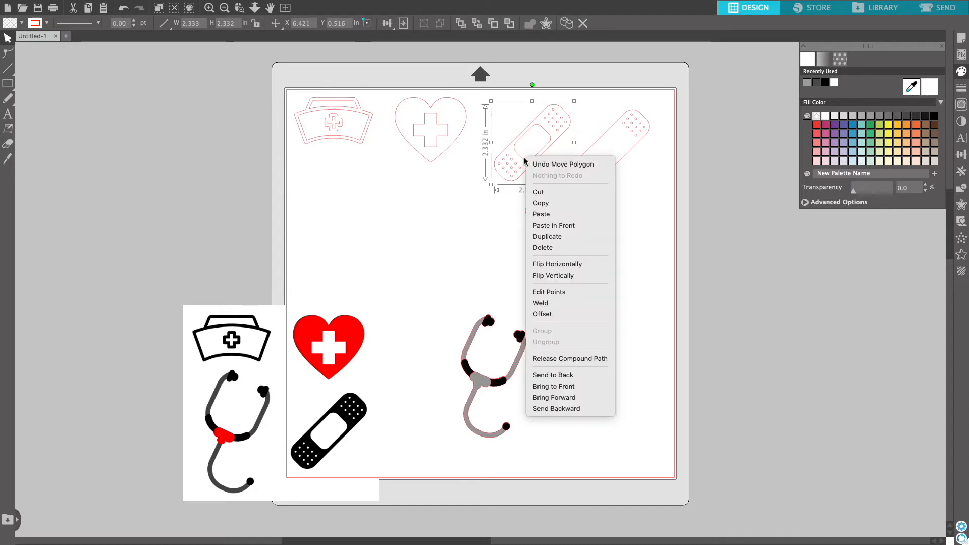
pyautogui.click(552, 360)
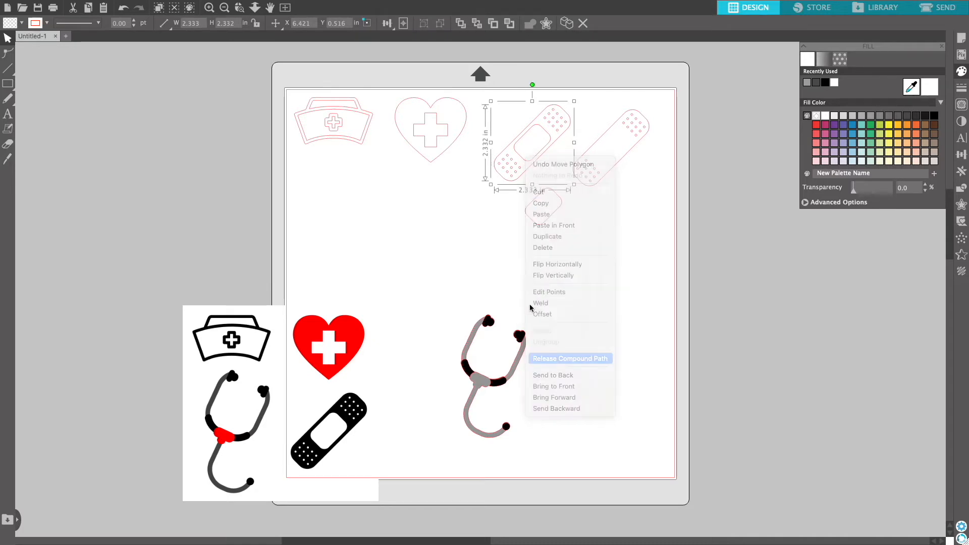
pyautogui.click(499, 230)
# Delete the centre pad piece from the original bandage.
pyautogui.click(528, 163)
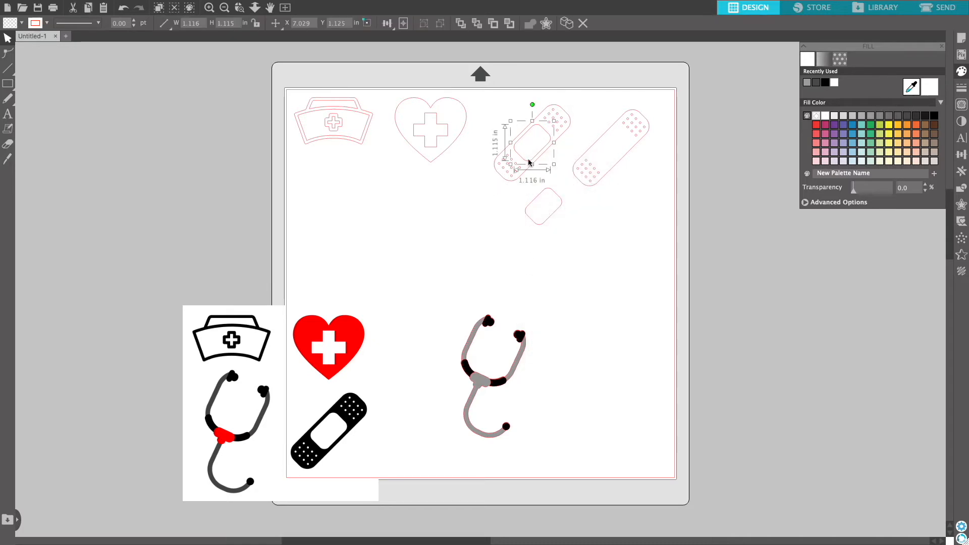
pyautogui.rightClick(528, 163)
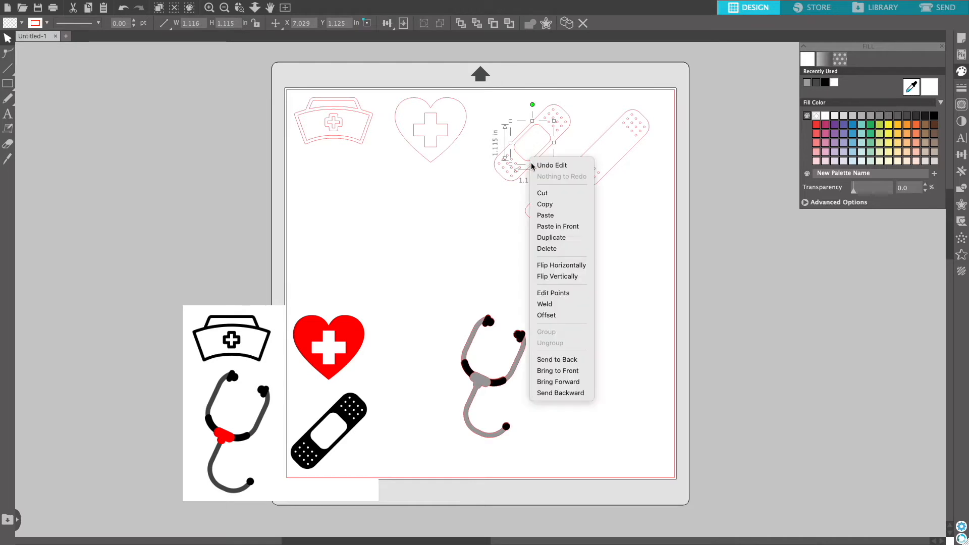
pyautogui.click(543, 249)
# Group the remaining pieces of the original bandage and fill them orange.
pyautogui.moveTo(482, 97); pyautogui.dragTo(570, 187)
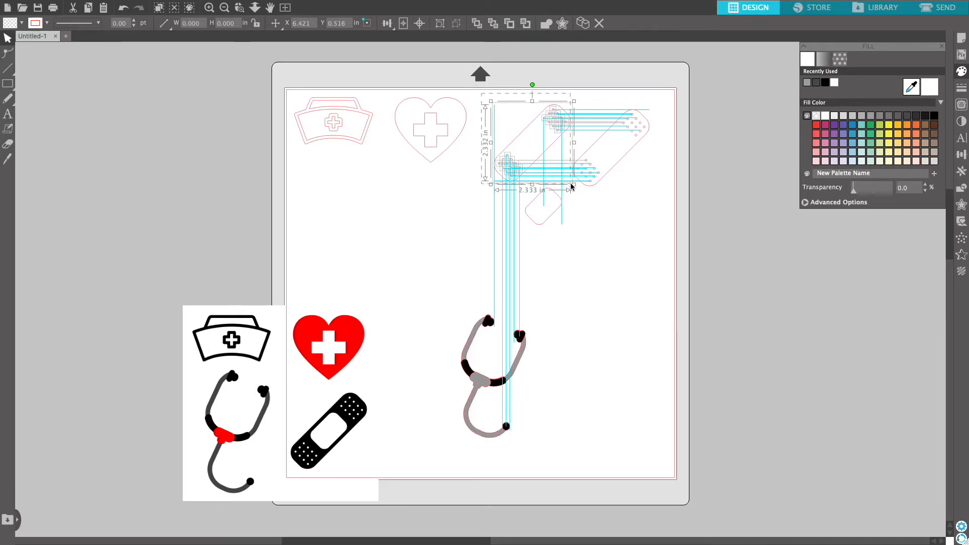
pyautogui.rightClick(547, 156)
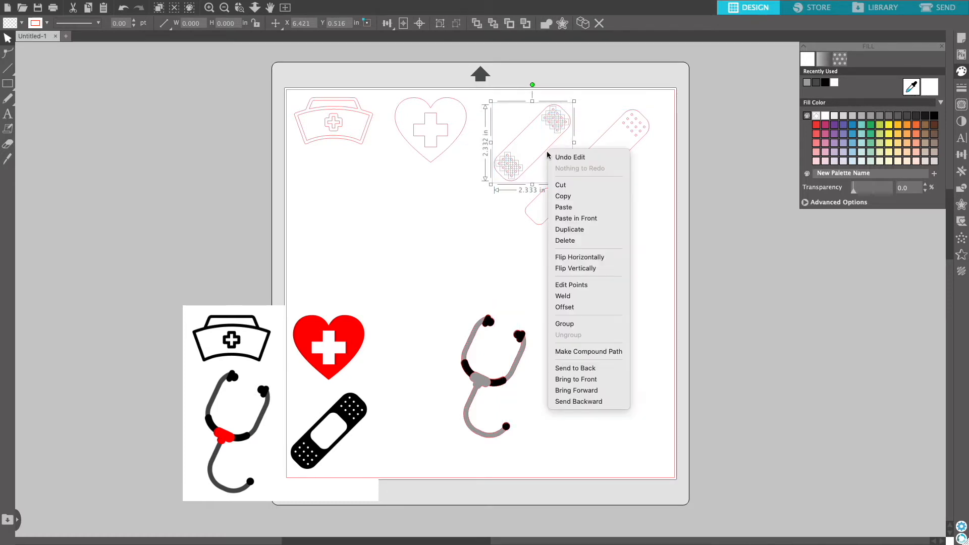
pyautogui.click(566, 322)
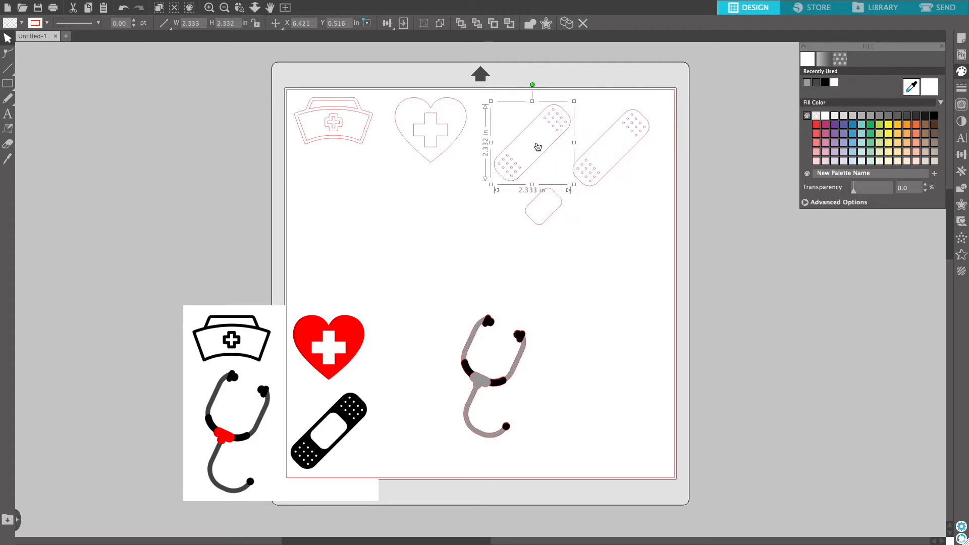
pyautogui.click(917, 138)
# Fill the separate centre pad a darker orange and place it on the bandage's centre.
pyautogui.click(543, 216)
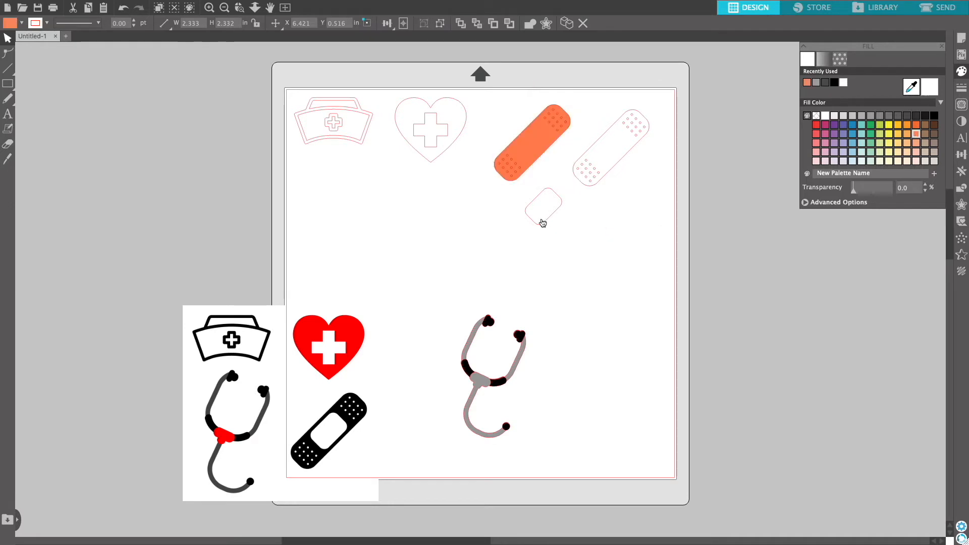
pyautogui.click(543, 223)
pyautogui.click(916, 125)
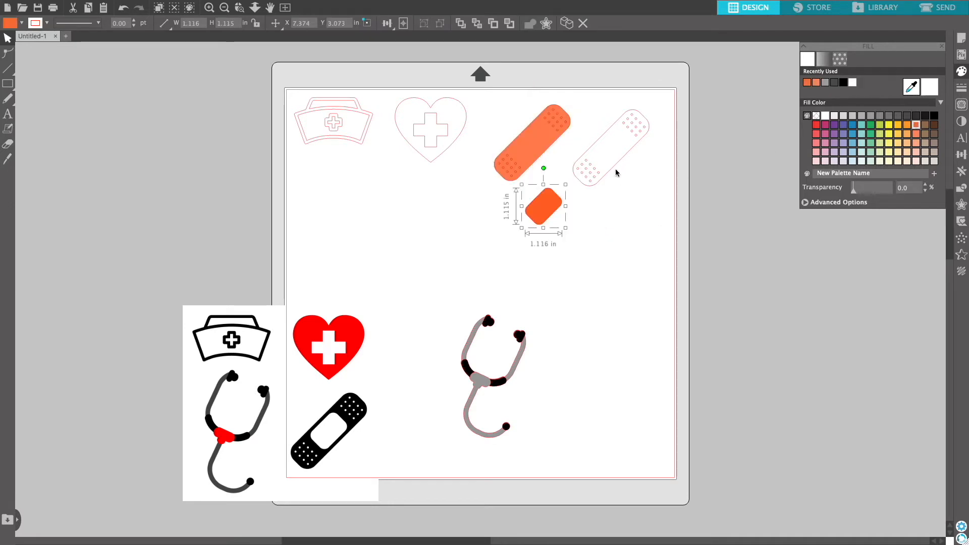
pyautogui.moveTo(546, 212); pyautogui.dragTo(535, 148)
# Delete the copied bandage outline and its leftover dot pieces.
pyautogui.click(607, 170)
pyautogui.press('Delete')
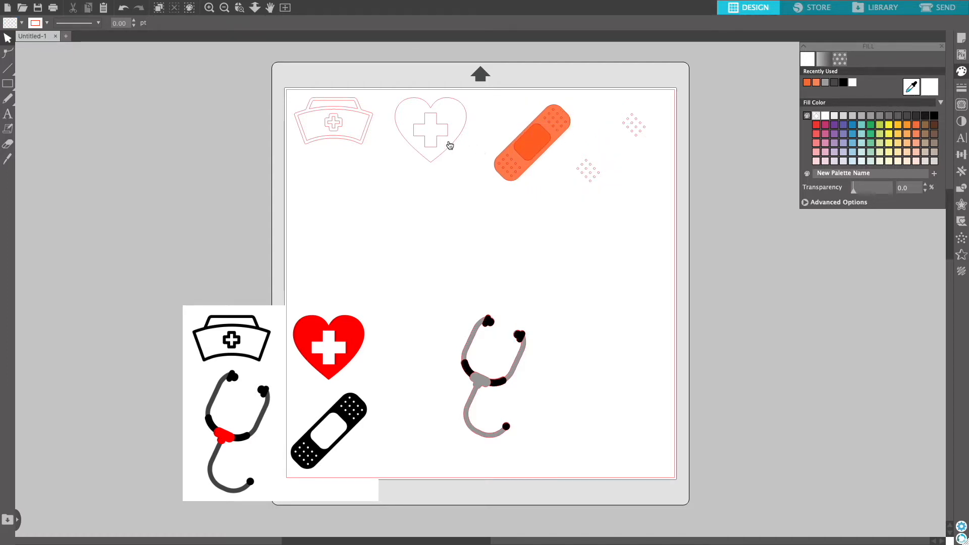
pyautogui.click(633, 122)
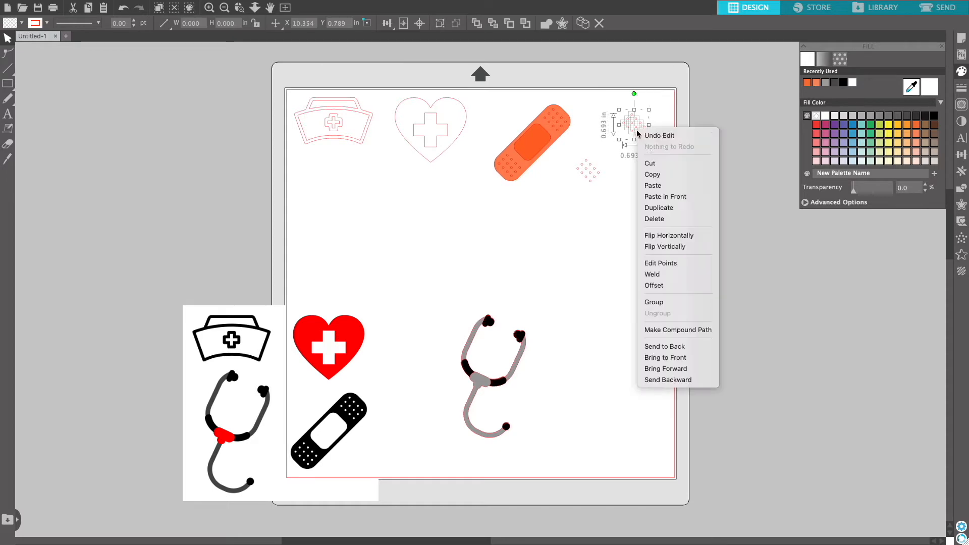
pyautogui.rightClick(635, 129)
pyautogui.click(646, 218)
pyautogui.moveTo(568, 150); pyautogui.dragTo(612, 209)
pyautogui.rightClick(595, 181)
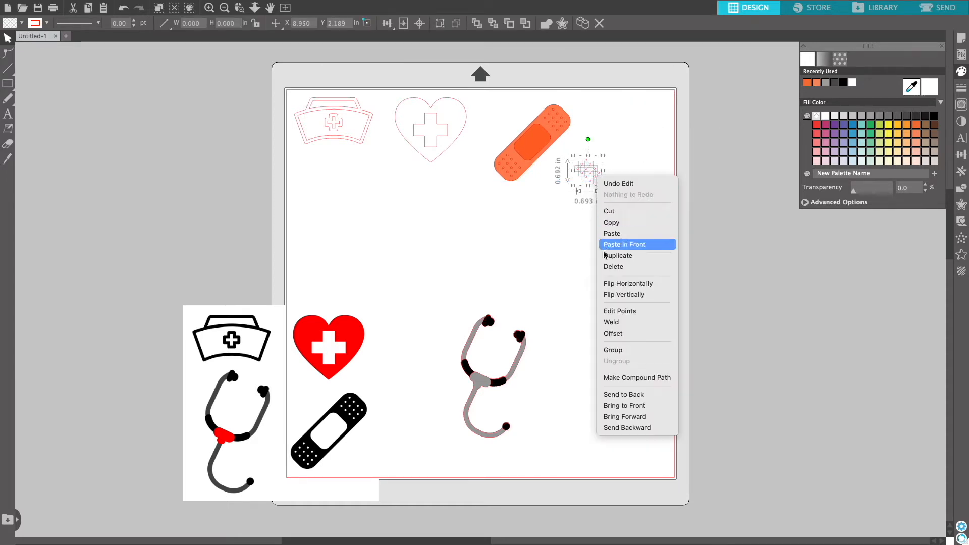
pyautogui.click(638, 267)
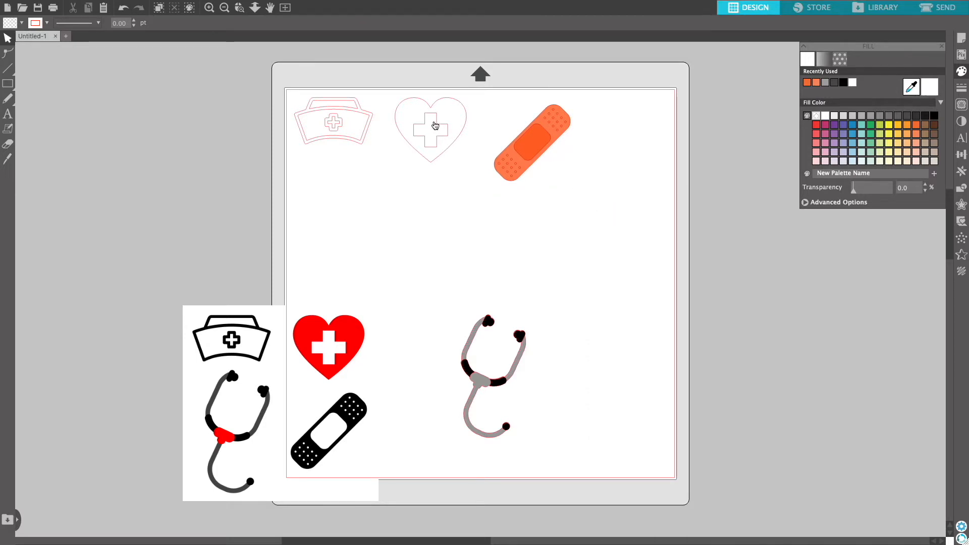
# Copy the heart outline and paste a duplicate below the original.
pyautogui.click(440, 128)
pyautogui.rightClick(433, 124)
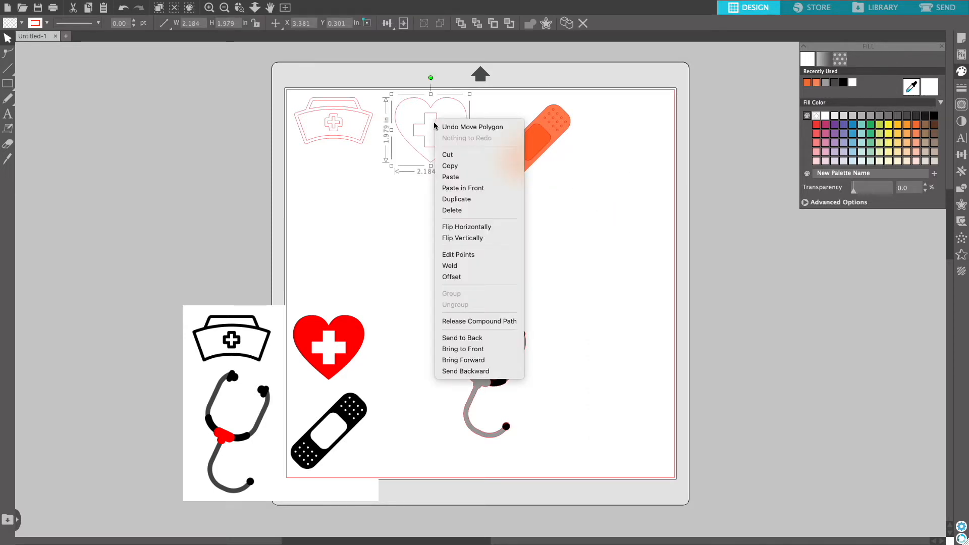
pyautogui.click(448, 165)
pyautogui.click(395, 202)
pyautogui.rightClick(417, 131)
pyautogui.click(454, 189)
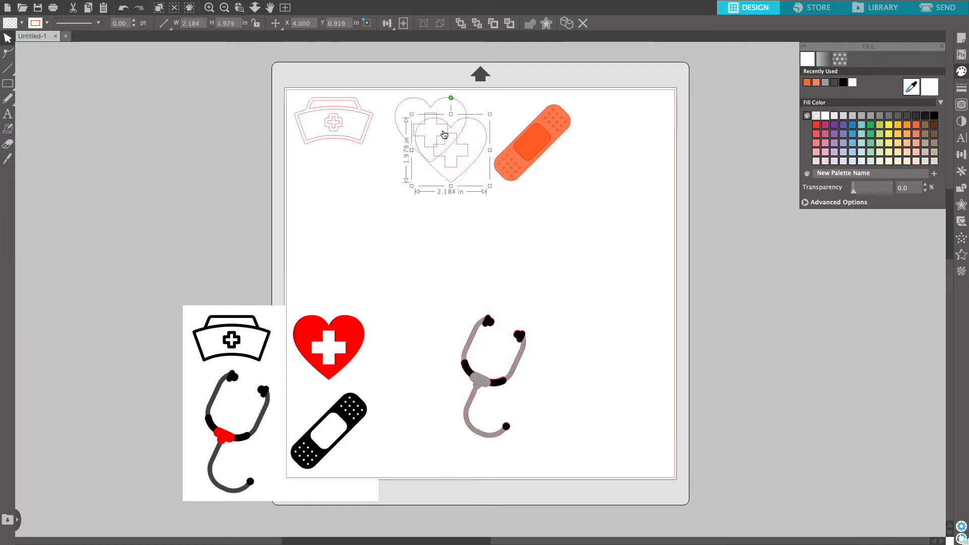
pyautogui.moveTo(452, 139); pyautogui.dragTo(431, 191)
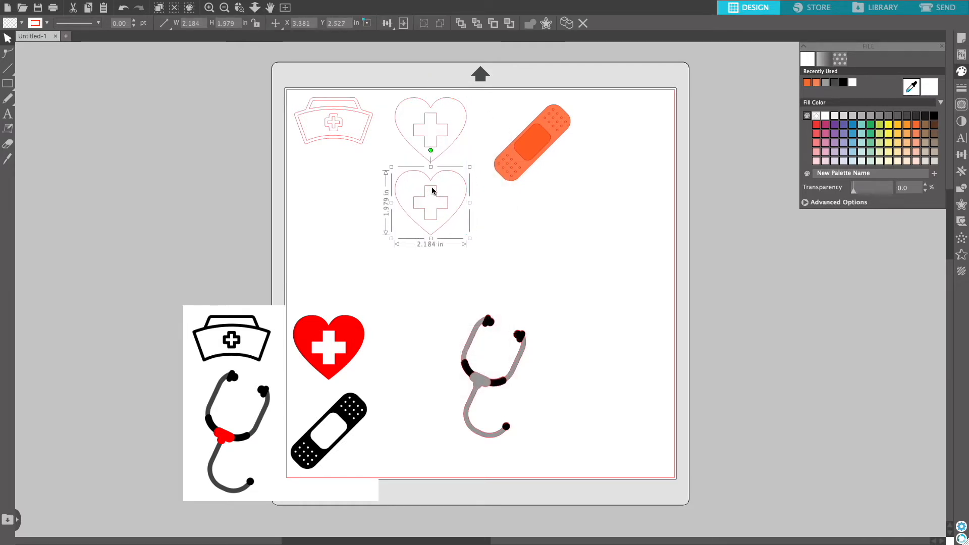
# Release the duplicate heart's compound path and delete its cross piece.
pyautogui.rightClick(432, 190)
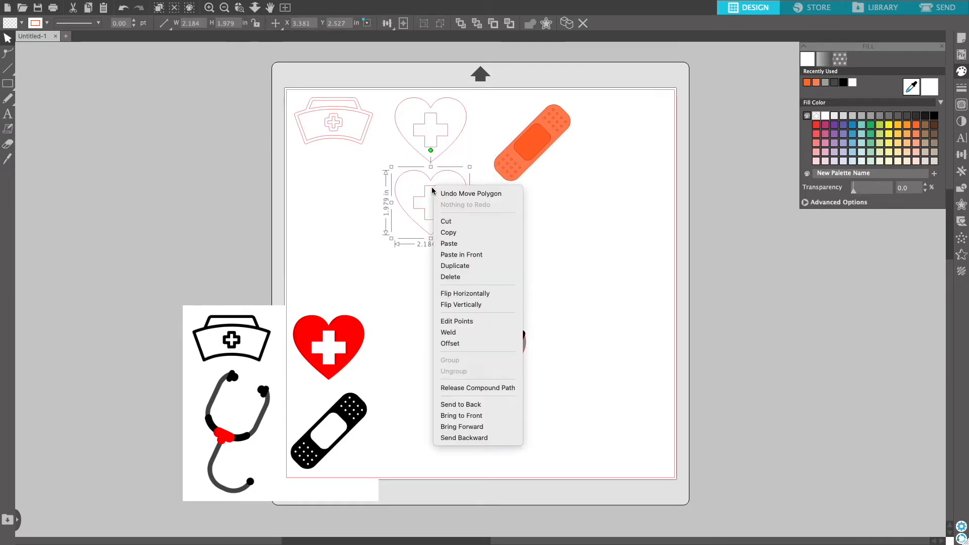
pyautogui.click(450, 387)
pyautogui.click(426, 205)
pyautogui.rightClick(426, 204)
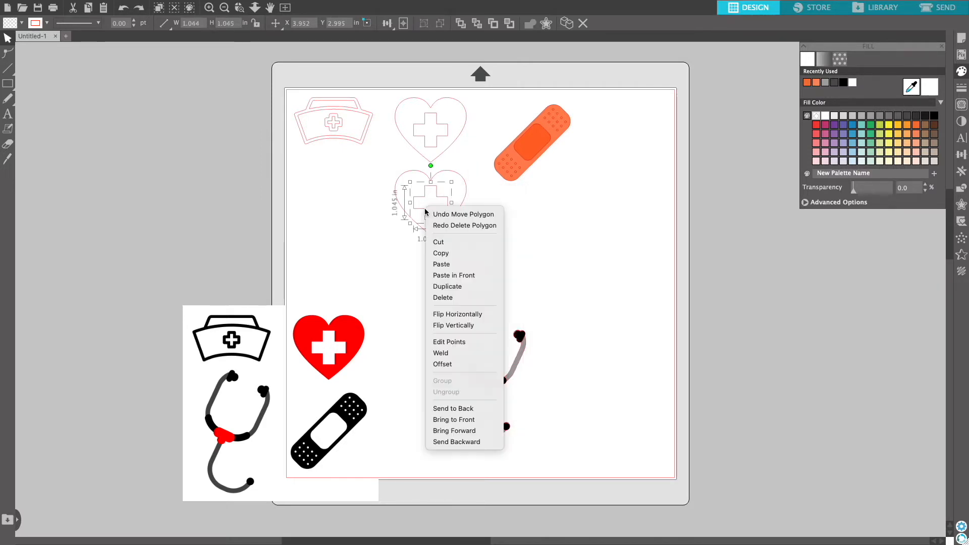
pyautogui.click(443, 298)
# Release the original heart's compound path and delete its heart outline, keeping the cross.
pyautogui.click(444, 140)
pyautogui.rightClick(446, 139)
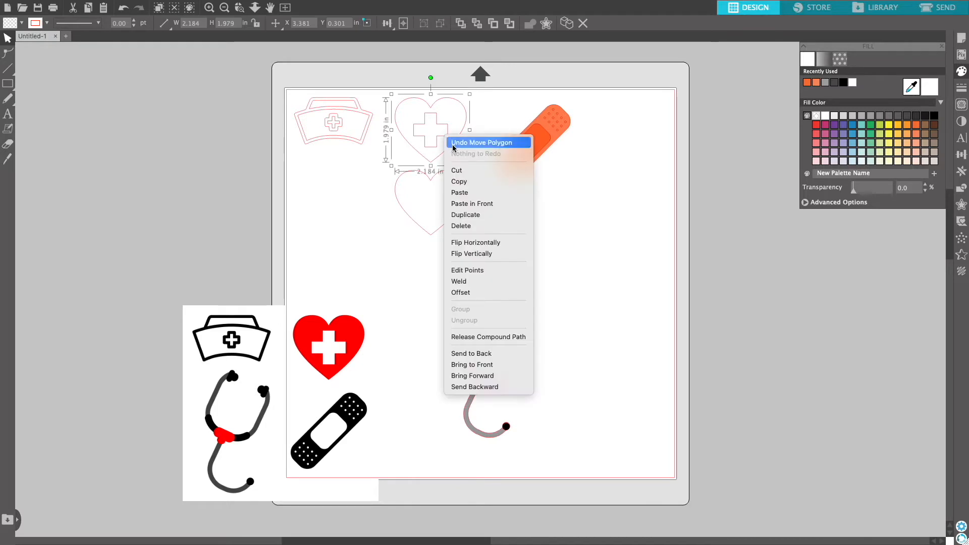
pyautogui.click(469, 337)
pyautogui.click(387, 254)
pyautogui.click(431, 103)
pyautogui.rightClick(447, 101)
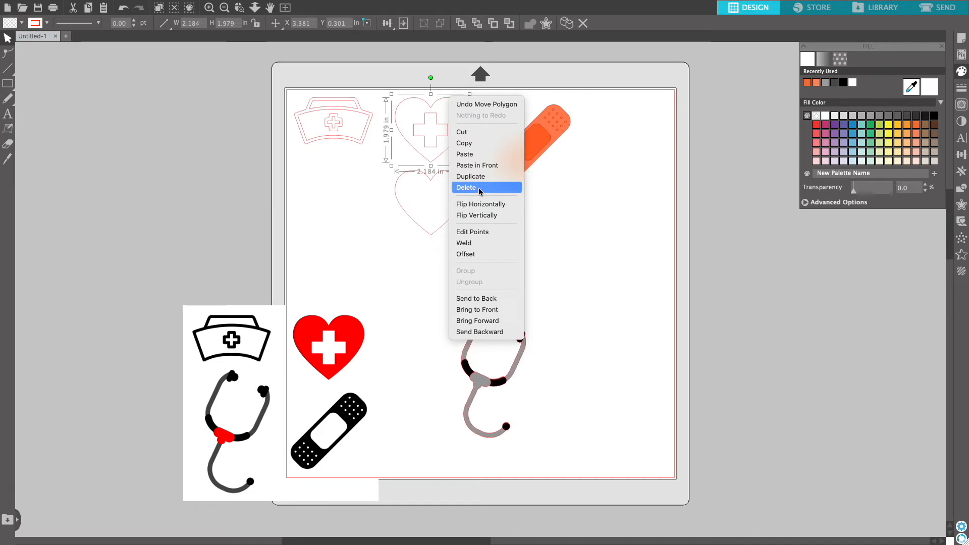
pyautogui.click(460, 187)
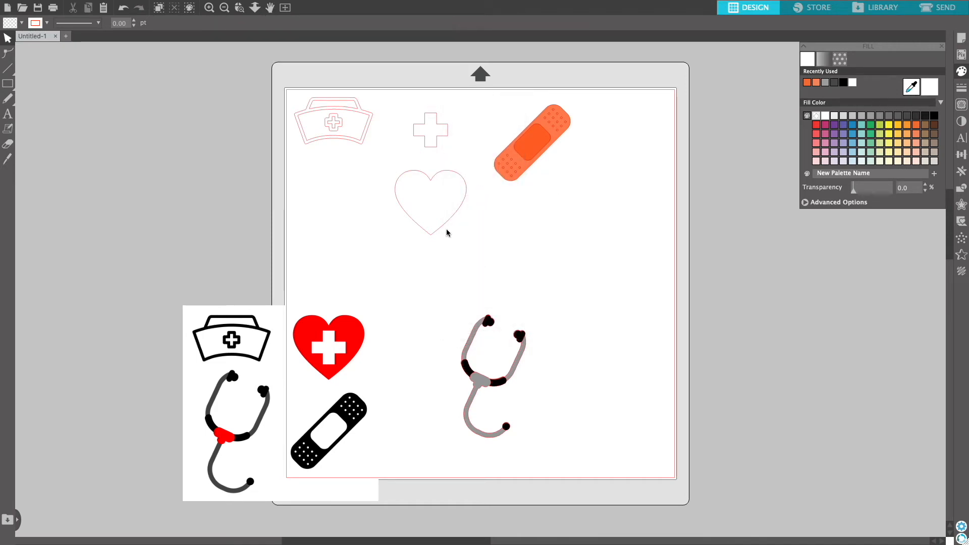
# Fill the heart red and the cross white, bringing the cross to front on the heart's centre.
pyautogui.click(444, 177)
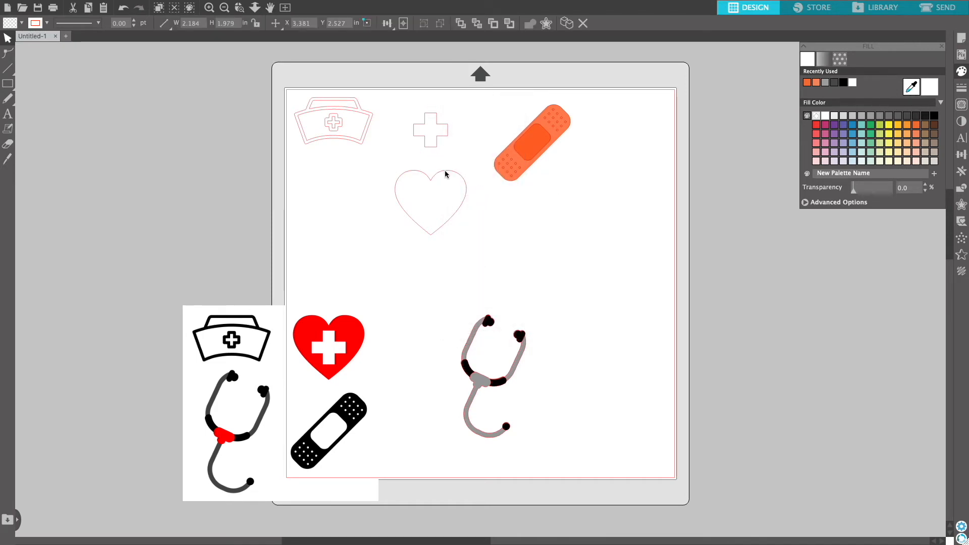
pyautogui.click(815, 127)
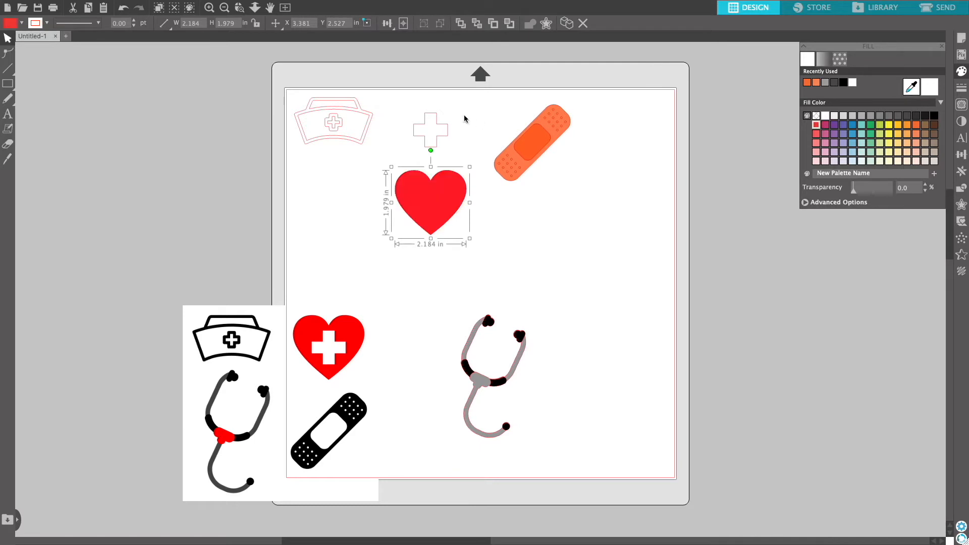
pyautogui.click(443, 130)
pyautogui.moveTo(440, 131)
pyautogui.mouseDown()
pyautogui.moveTo(442, 204)
pyautogui.moveTo(440, 147)
pyautogui.mouseUp()
pyautogui.rightClick(439, 146)
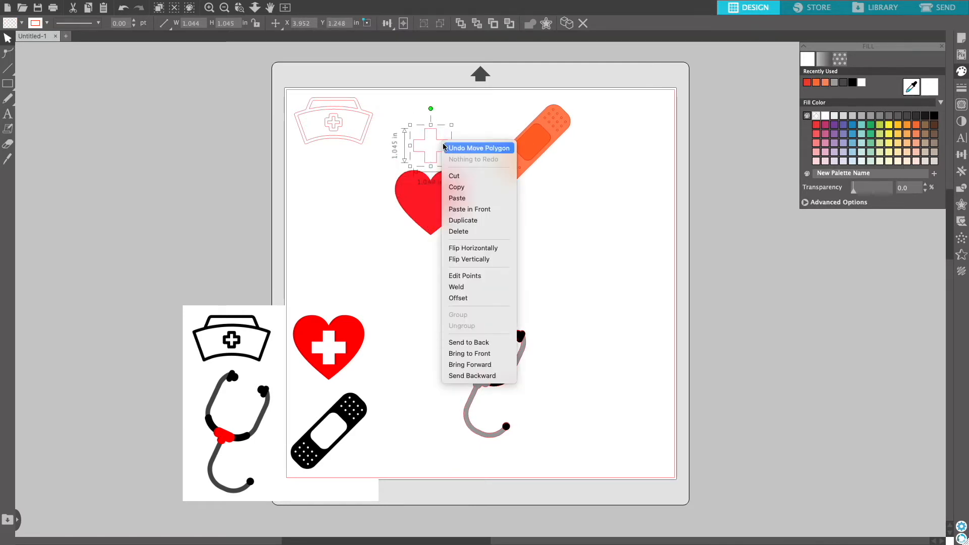
pyautogui.click(469, 353)
pyautogui.click(806, 83)
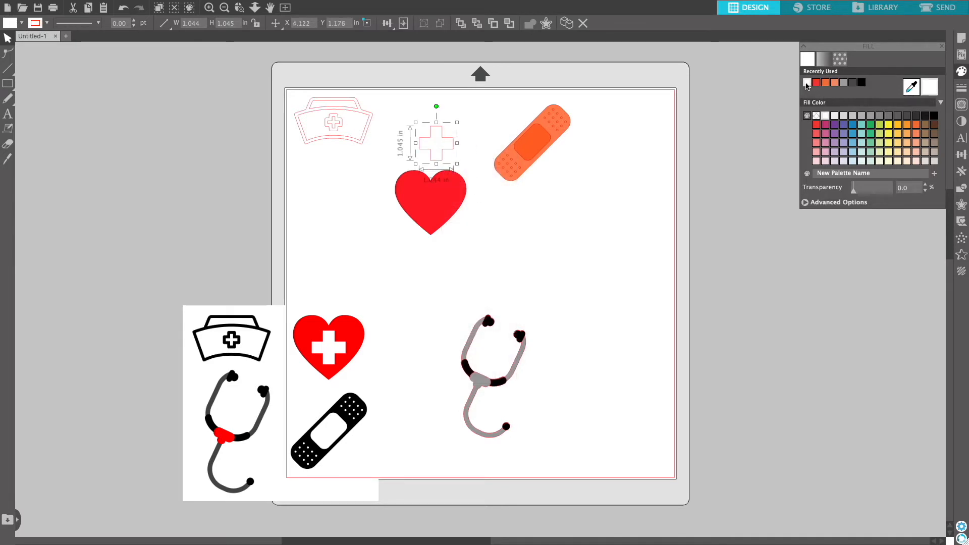
pyautogui.moveTo(445, 163); pyautogui.dragTo(442, 213)
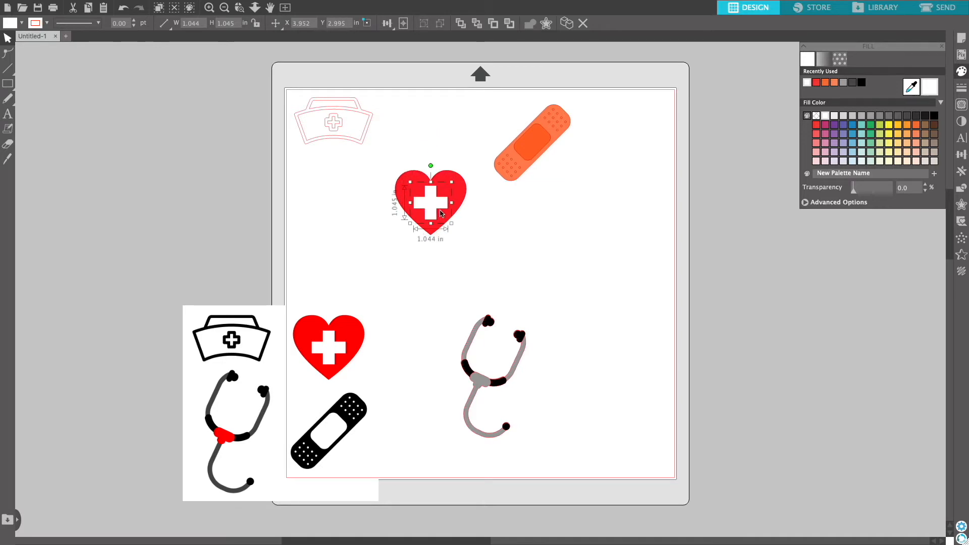
# Move the assembled heart to the upper right corner and shift the reference image left.
pyautogui.moveTo(385, 161); pyautogui.dragTo(473, 247)
pyautogui.moveTo(447, 204); pyautogui.dragTo(639, 142)
pyautogui.moveTo(353, 366); pyautogui.dragTo(227, 259)
# Copy the nurse cap outline and paste a duplicate below it.
pyautogui.rightClick(338, 114)
pyautogui.click(370, 162)
pyautogui.rightClick(312, 173)
pyautogui.click(335, 228)
pyautogui.moveTo(348, 195); pyautogui.dragTo(356, 233)
# Release the duplicate cap's compound path and delete one of its pieces.
pyautogui.rightClick(331, 181)
pyautogui.click(363, 385)
pyautogui.rightClick(335, 181)
pyautogui.click(323, 243)
pyautogui.click(382, 220)
# Release the original cap's compound path and delete its inner pieces, leaving the outer cap shape.
pyautogui.rightClick(335, 122)
pyautogui.click(366, 323)
pyautogui.click(364, 232)
pyautogui.rightClick(333, 121)
pyautogui.click(351, 212)
pyautogui.rightClick(342, 122)
pyautogui.click(359, 214)
pyautogui.rightClick(345, 109)
pyautogui.click(362, 200)
pyautogui.rightClick(347, 107)
pyautogui.click(363, 199)
pyautogui.click(356, 167)
pyautogui.click(373, 177)
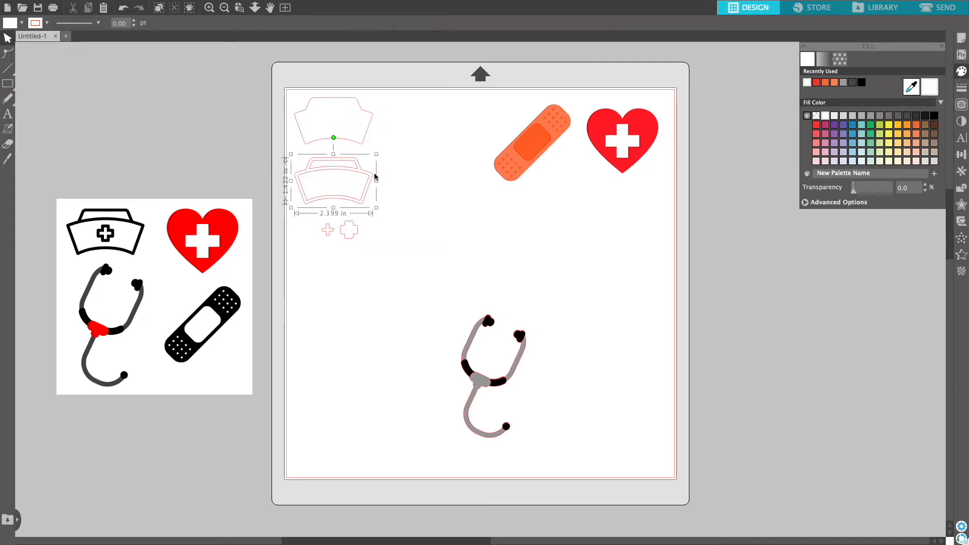
# Fill the duplicate cap's outer band black and its inner area white.
pyautogui.click(933, 116)
pyautogui.click(377, 195)
pyautogui.click(367, 185)
pyautogui.click(825, 116)
pyautogui.click(356, 171)
pyautogui.click(356, 168)
pyautogui.click(824, 116)
pyautogui.click(341, 258)
pyautogui.click(345, 237)
# Color the small crosses red and white beside the cap and pull the heart's cross below the heart.
pyautogui.click(816, 124)
pyautogui.click(328, 234)
pyautogui.click(328, 233)
pyautogui.click(825, 116)
pyautogui.moveTo(328, 234)
pyautogui.mouseDown()
pyautogui.moveTo(349, 234)
pyautogui.moveTo(333, 216)
pyautogui.mouseUp()
pyautogui.moveTo(348, 234); pyautogui.dragTo(394, 211)
pyautogui.click(409, 202)
pyautogui.moveTo(622, 141); pyautogui.dragTo(621, 199)
# Add the text "thanks" below the nurse cap with the Text tool.
pyautogui.press('t')
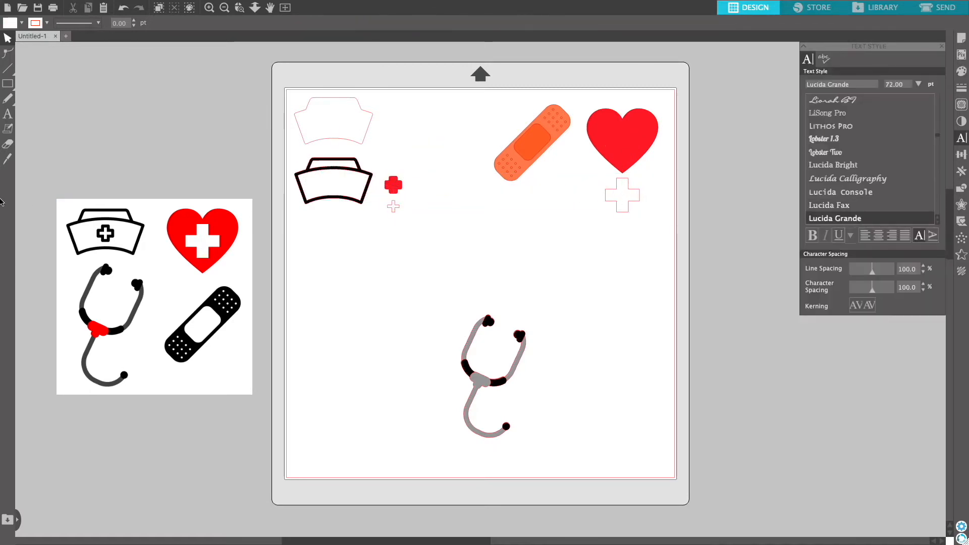
pyautogui.click(9, 119)
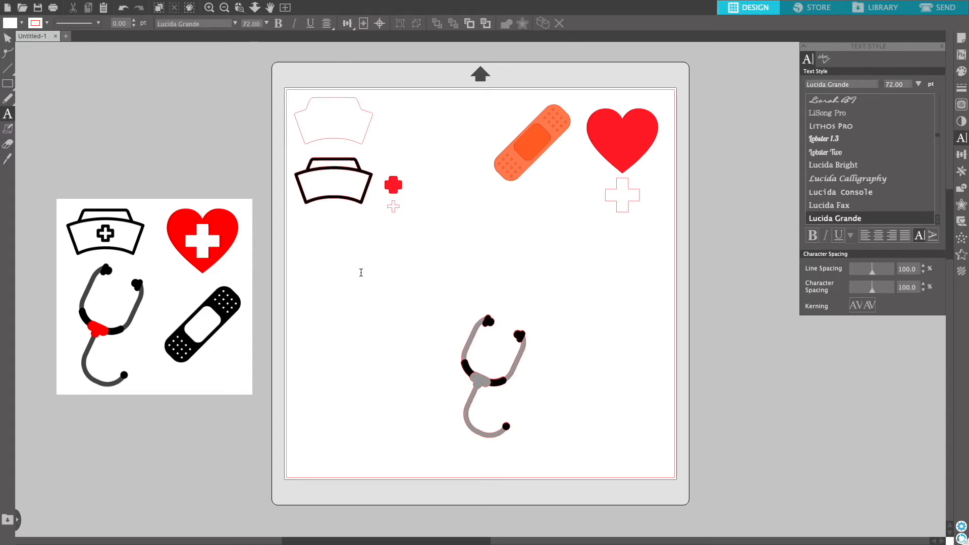
pyautogui.click(361, 273)
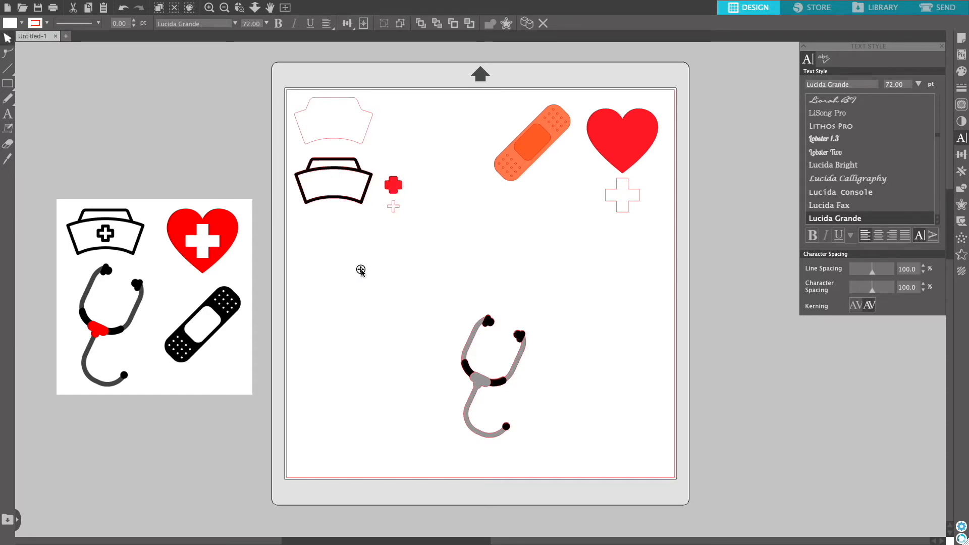
pyautogui.write('thanks')
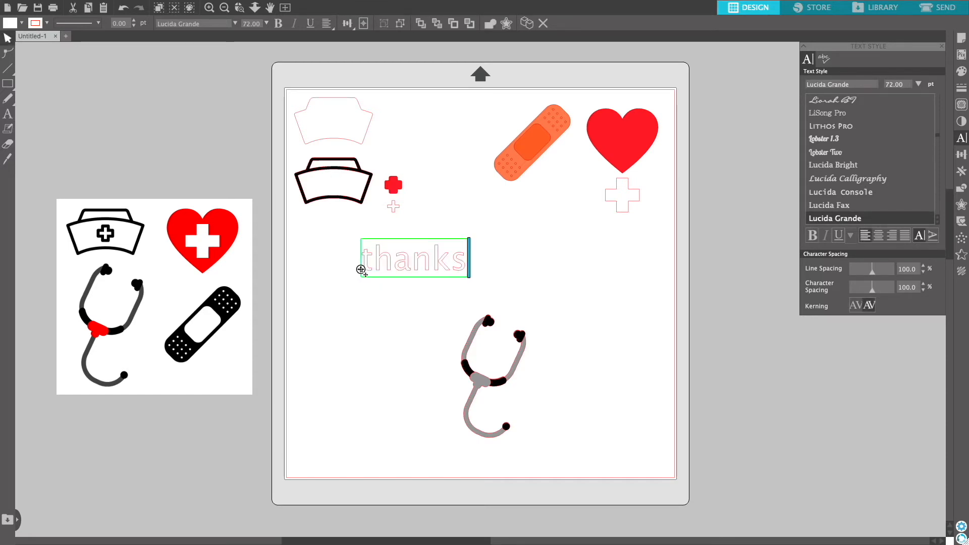
pyautogui.press('Escape')
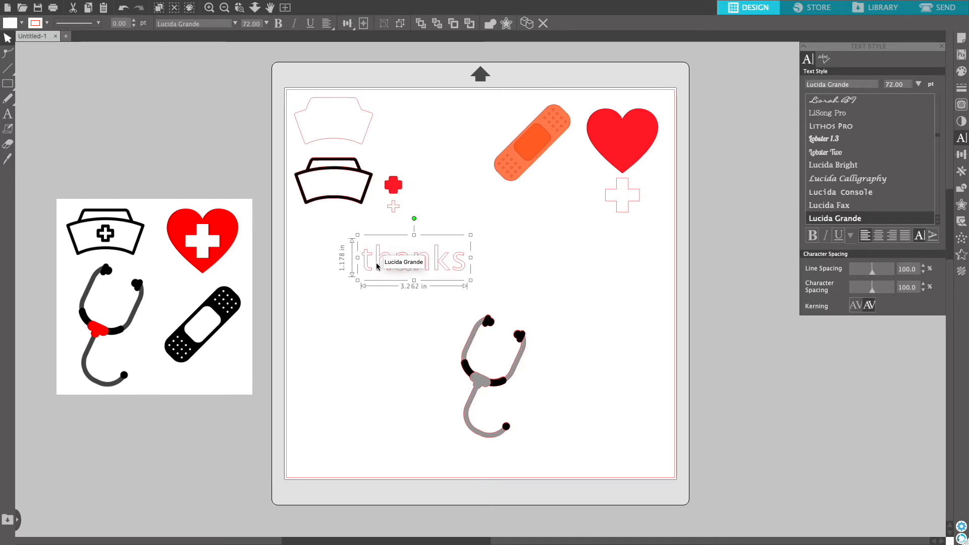
# Change the text's font to Magnolia Sky.
pyautogui.scroll(-3, 857, 152)
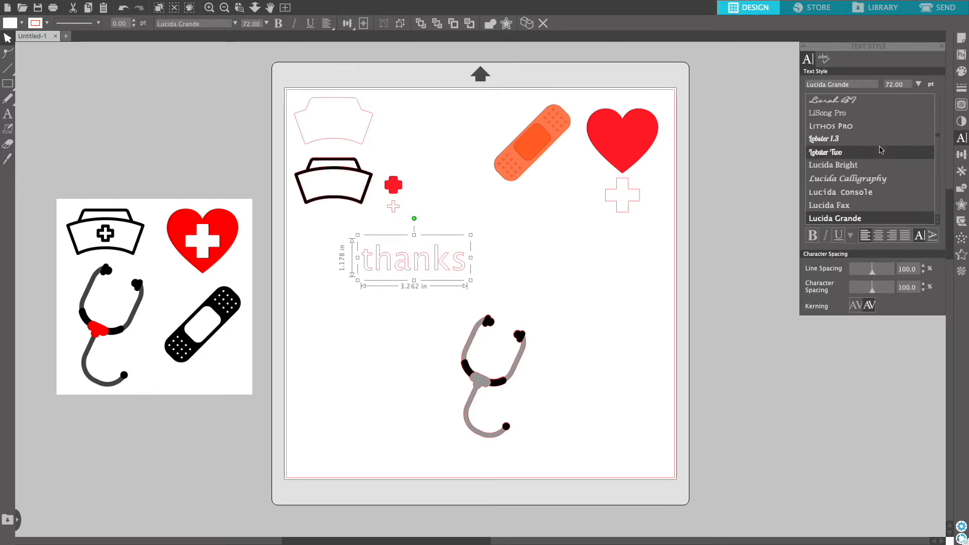
pyautogui.scroll(-10, 880, 149)
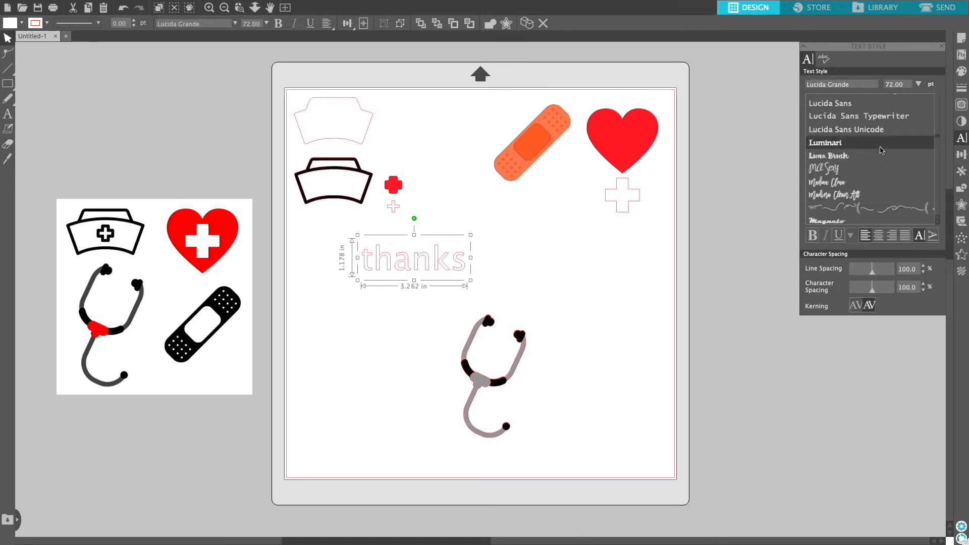
pyautogui.click(861, 204)
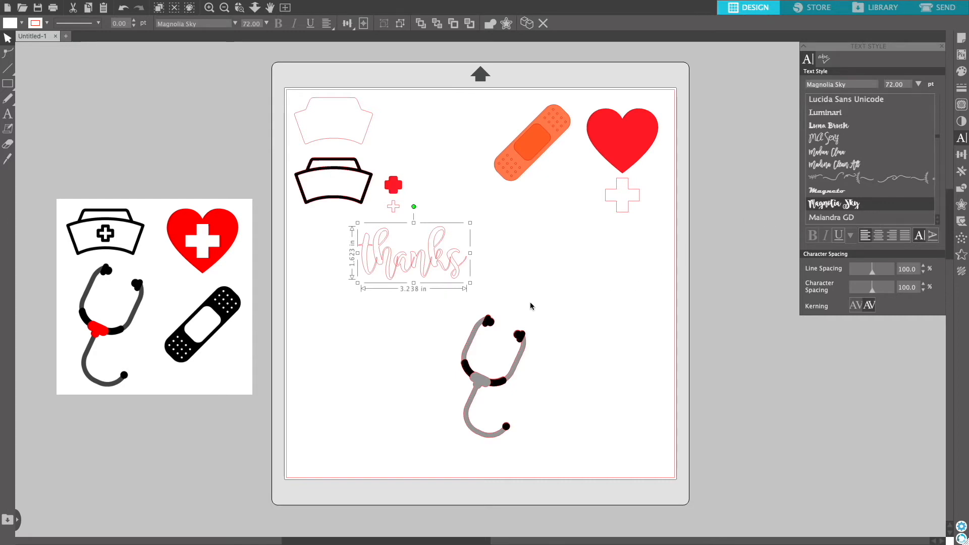
# Set the text's character spacing to 110%.
pyautogui.click(493, 281)
pyautogui.click(447, 265)
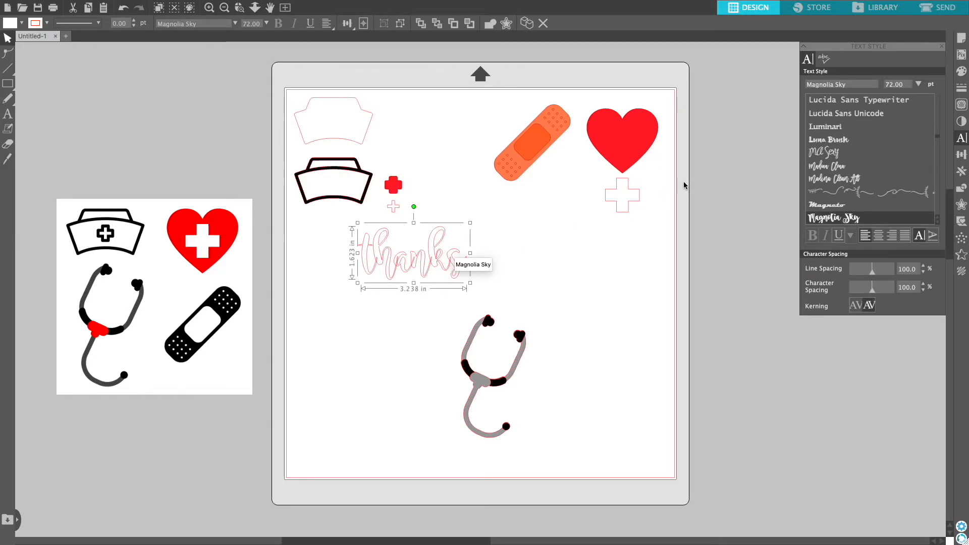
pyautogui.click(924, 285)
pyautogui.click(924, 285)
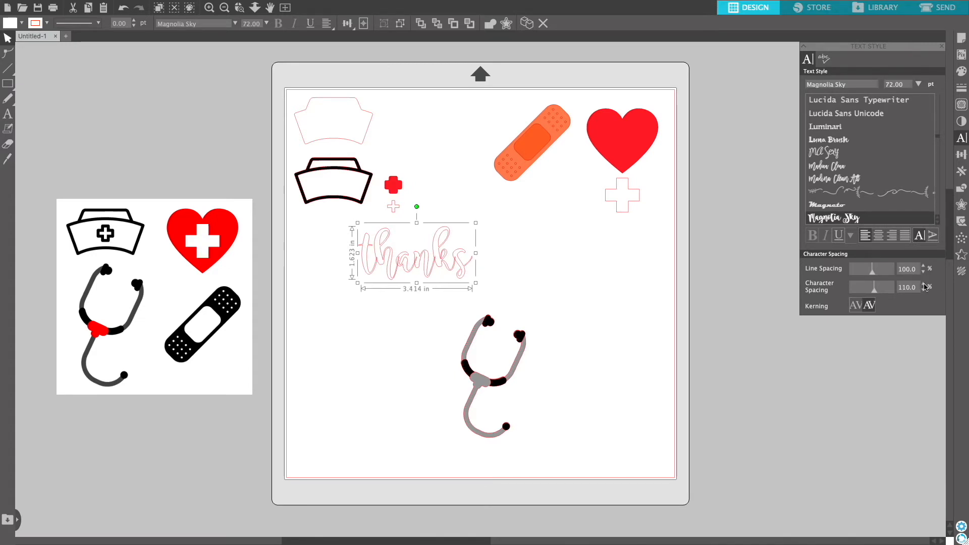
# Weld the "thanks" letters together and fill them black.
pyautogui.click(961, 189)
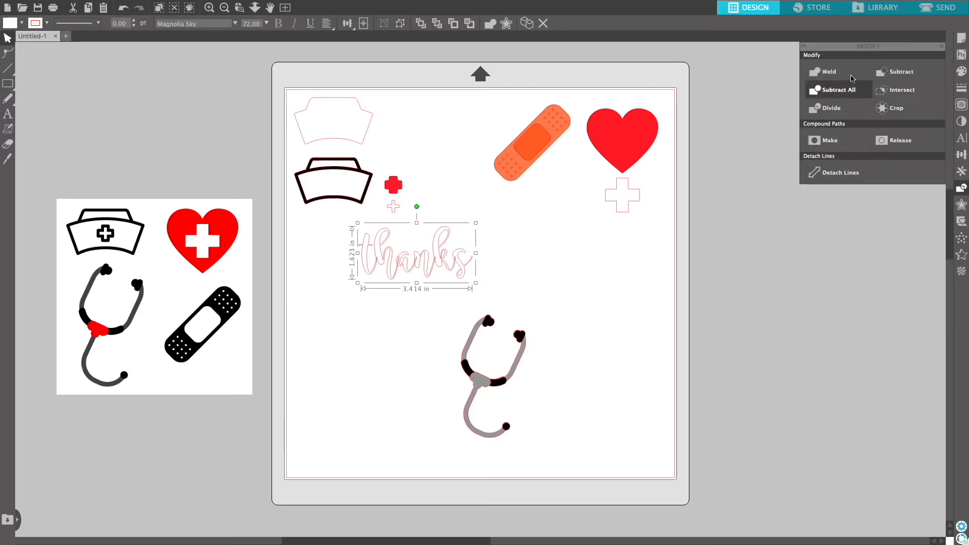
pyautogui.click(830, 72)
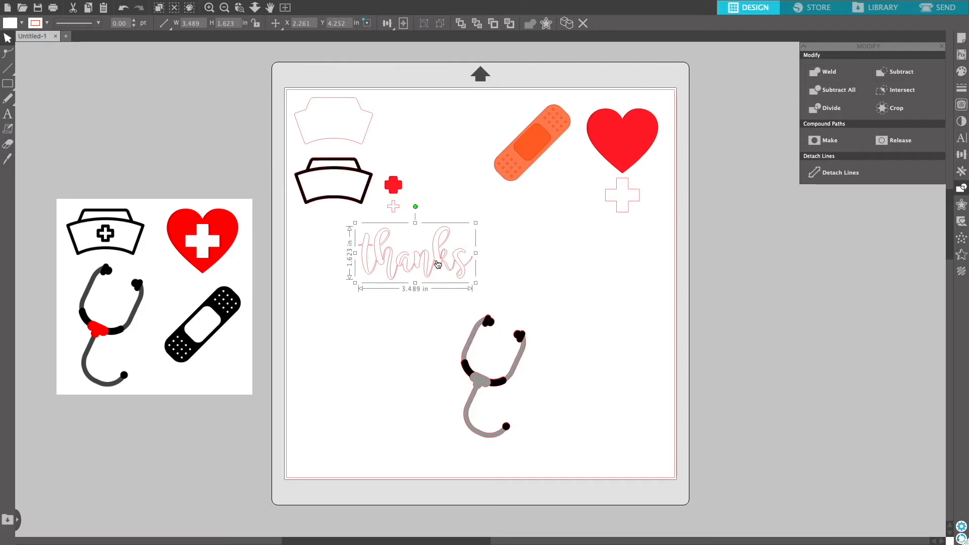
pyautogui.click(961, 71)
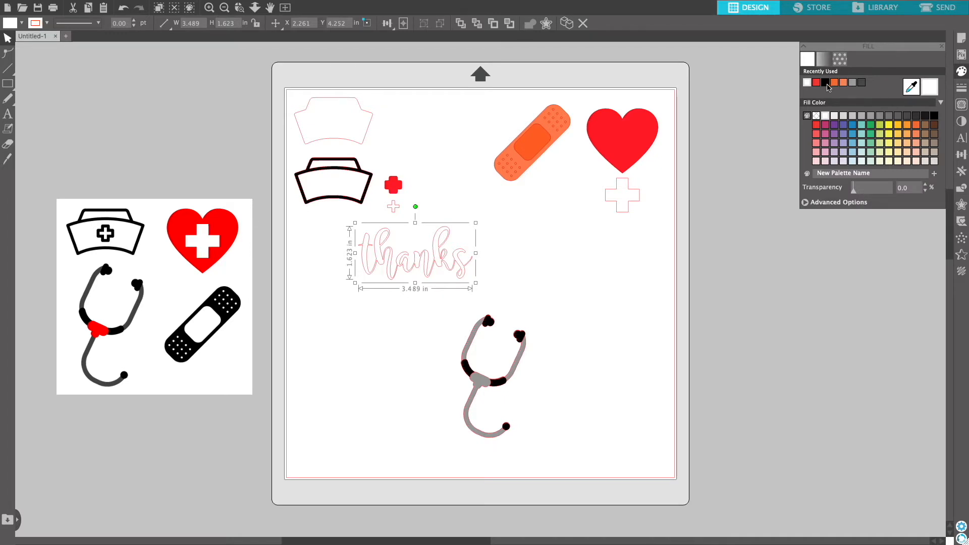
pyautogui.click(826, 82)
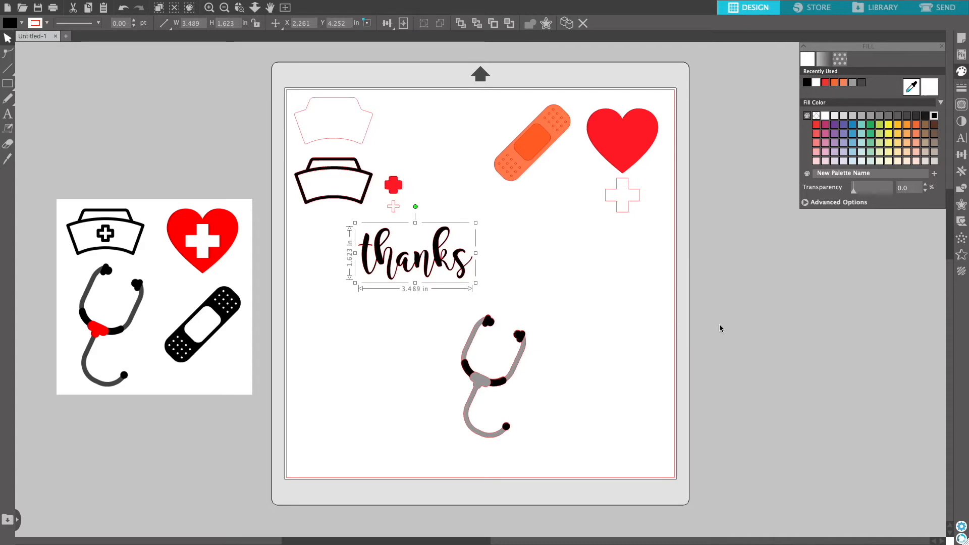
pyautogui.click(743, 302)
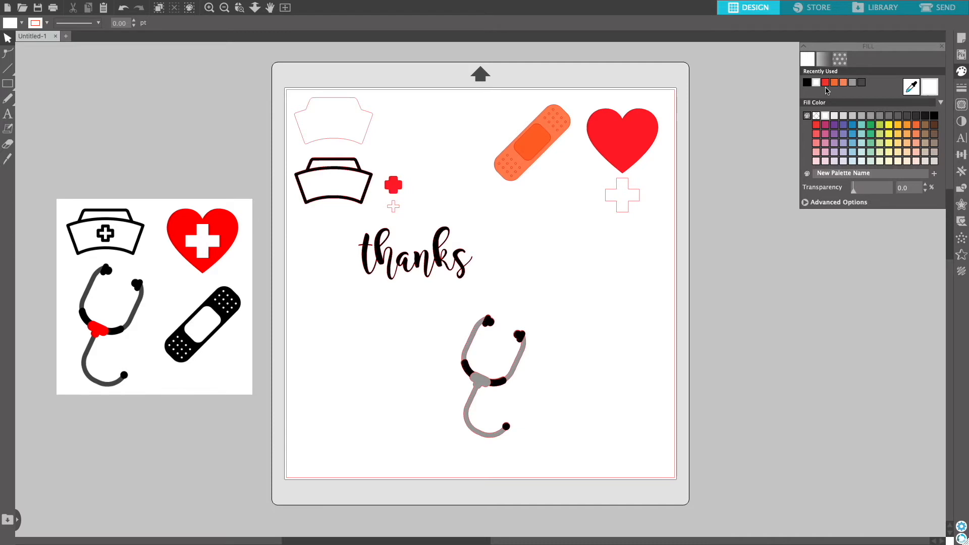
# Draw a rectangle about 1.5 by 2.4 in to the right of the stethoscope.
pyautogui.moveTo(11, 87)
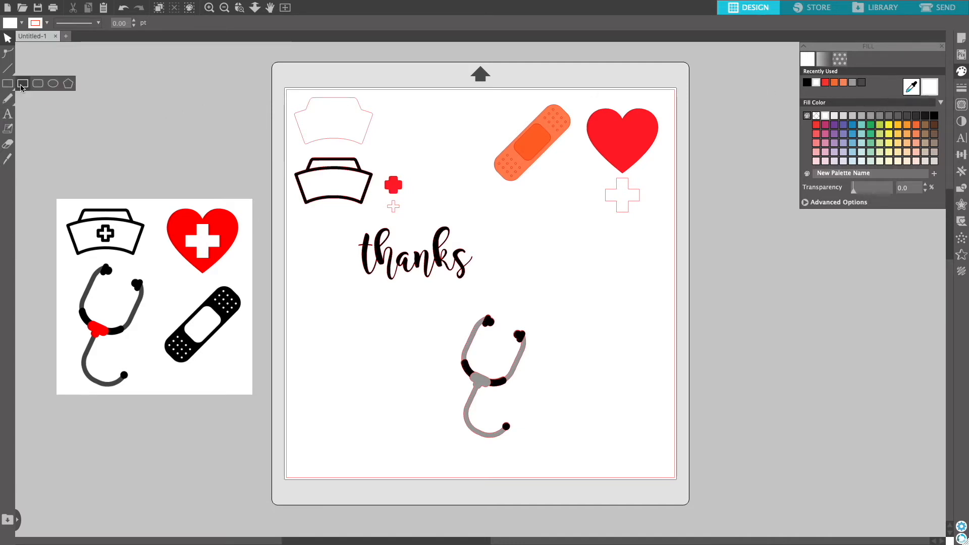
pyautogui.click(22, 85)
pyautogui.moveTo(566, 293); pyautogui.dragTo(617, 374)
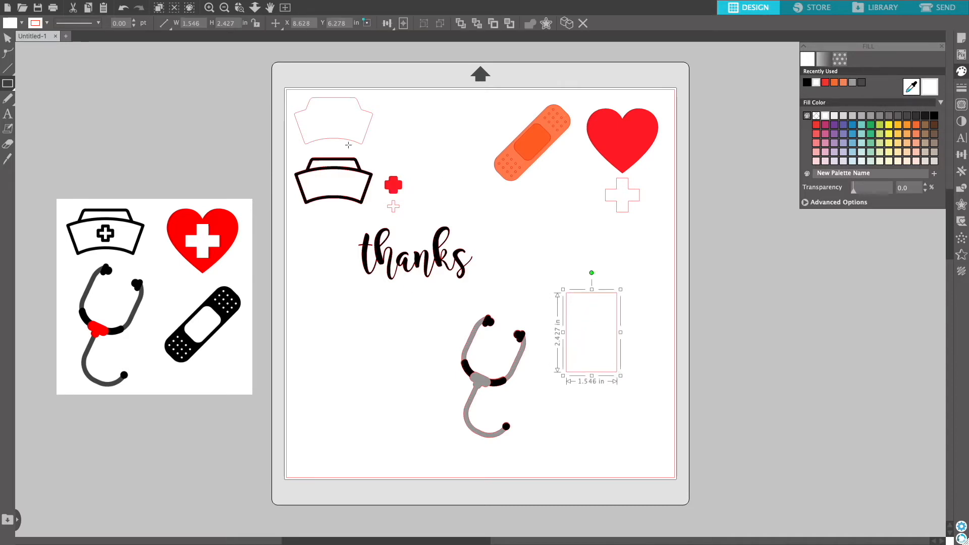
# Draw a pentagon about 1.5 in wide and position it over the rectangle's top edge.
pyautogui.click(8, 89)
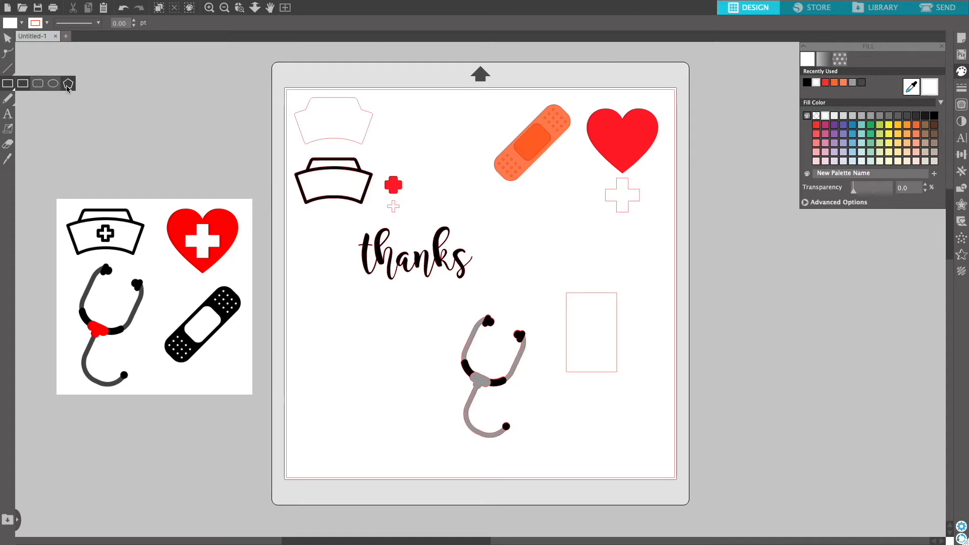
pyautogui.click(67, 87)
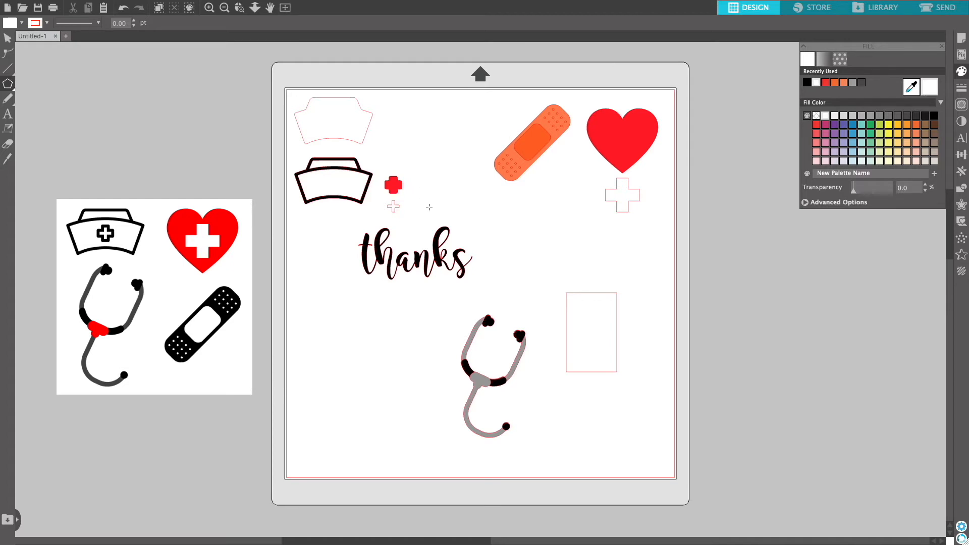
pyautogui.moveTo(573, 244); pyautogui.dragTo(574, 270)
pyautogui.click(9, 39)
pyautogui.moveTo(560, 268); pyautogui.dragTo(578, 323)
pyautogui.moveTo(622, 300); pyautogui.dragTo(621, 299)
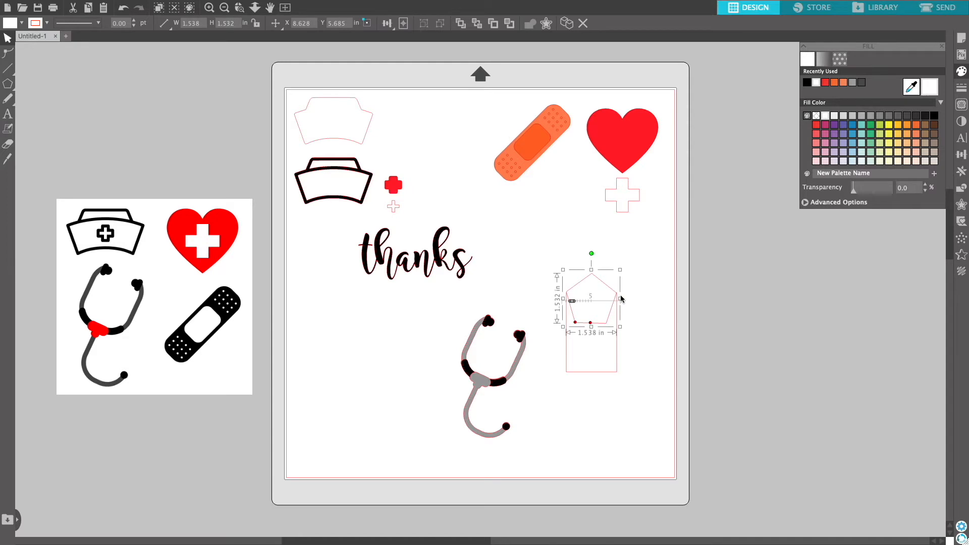
pyautogui.click(770, 266)
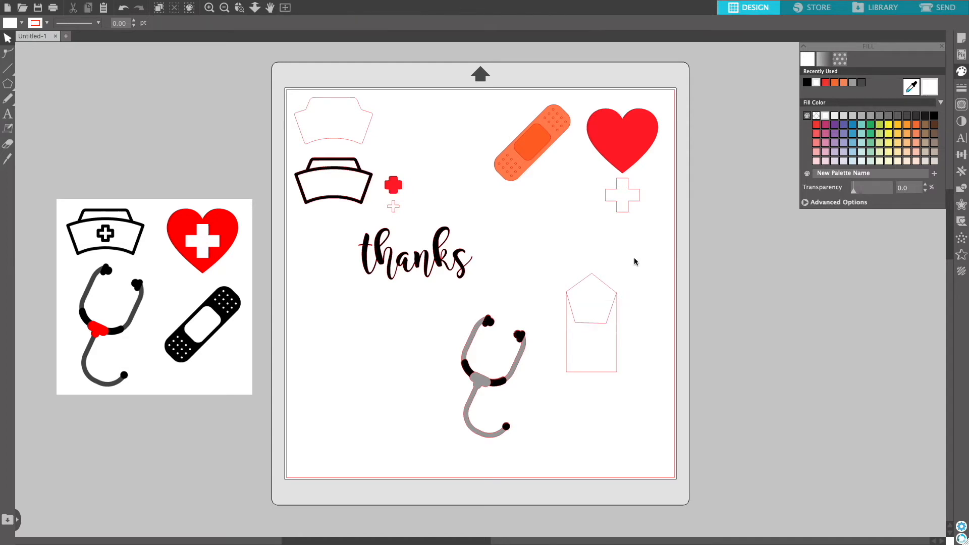
# Select the rectangle and pentagon together and weld them into a tag shape.
pyautogui.moveTo(553, 251); pyautogui.dragTo(644, 407)
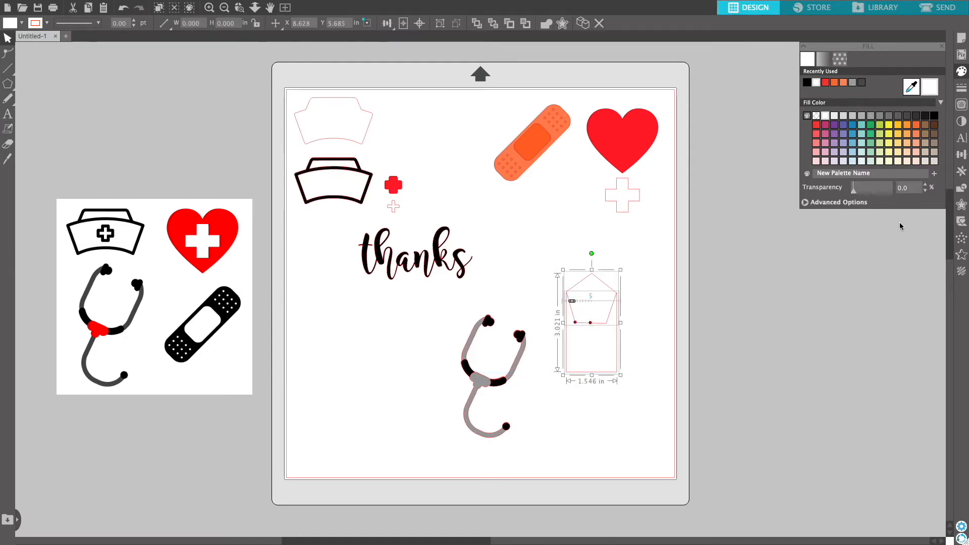
pyautogui.click(961, 188)
pyautogui.click(825, 73)
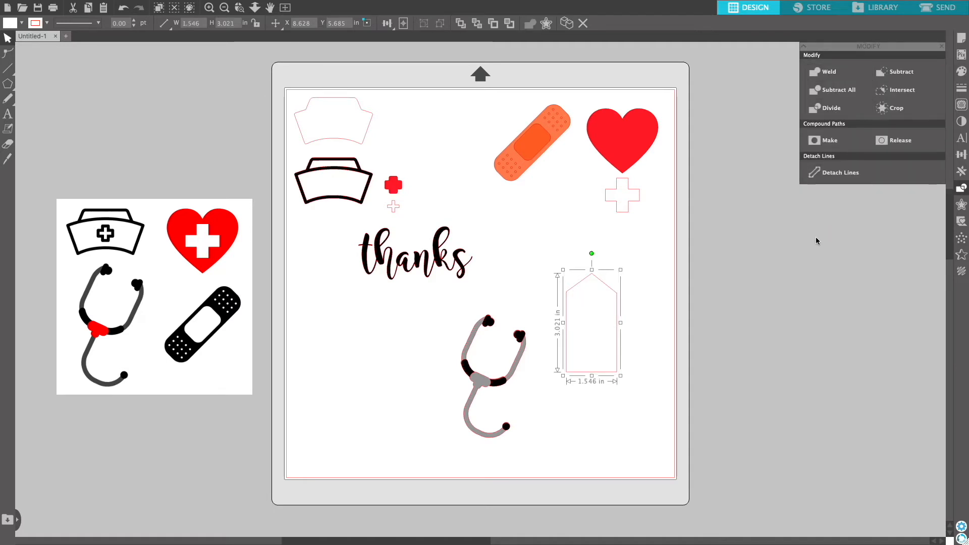
pyautogui.click(798, 233)
# Draw a small circle about 0.2 in wide near the tag's pointed end as a hole.
pyautogui.click(8, 85)
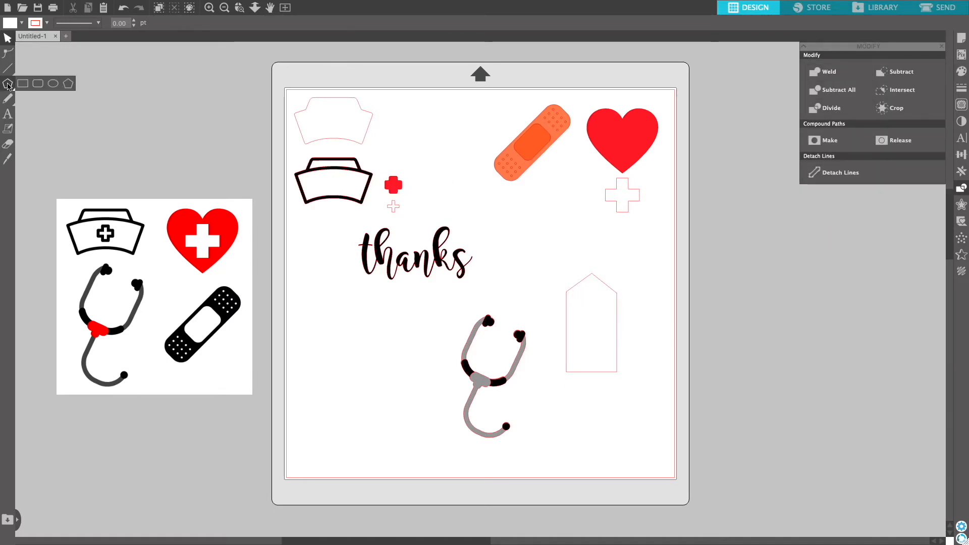
pyautogui.click(51, 84)
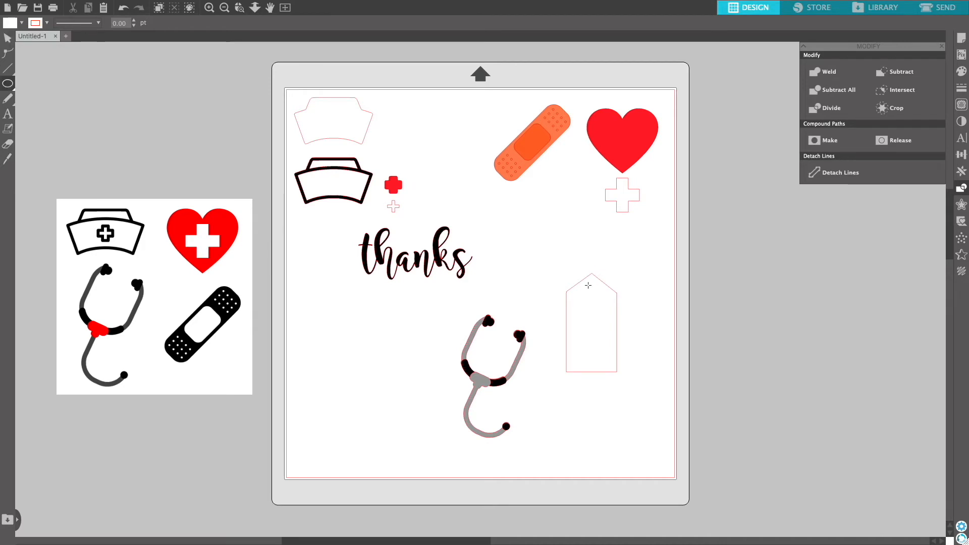
pyautogui.moveTo(588, 282); pyautogui.dragTo(596, 291)
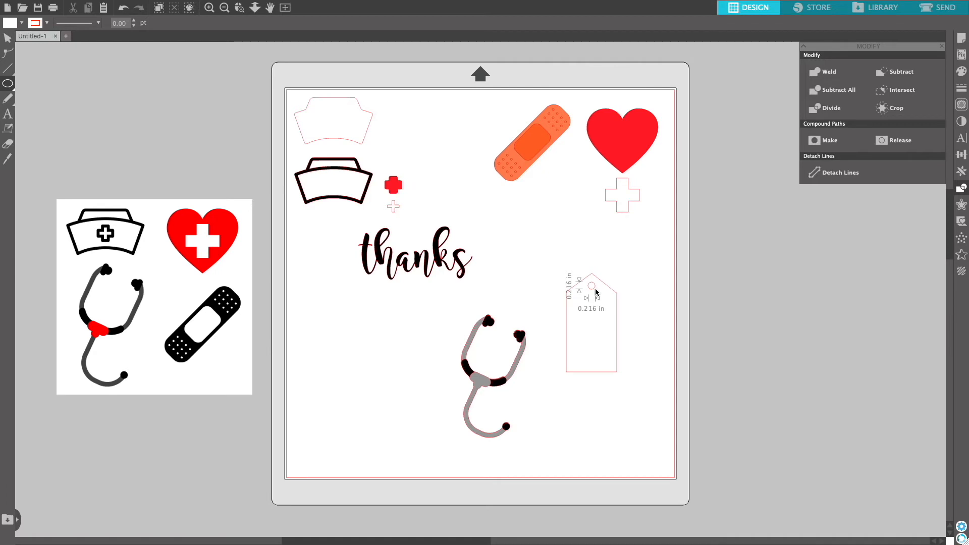
pyautogui.moveTo(595, 289); pyautogui.dragTo(595, 288)
# Combine the hole circle with the tag into a single horizontal tag shape.
pyautogui.click(4, 40)
pyautogui.moveTo(530, 249); pyautogui.dragTo(647, 399)
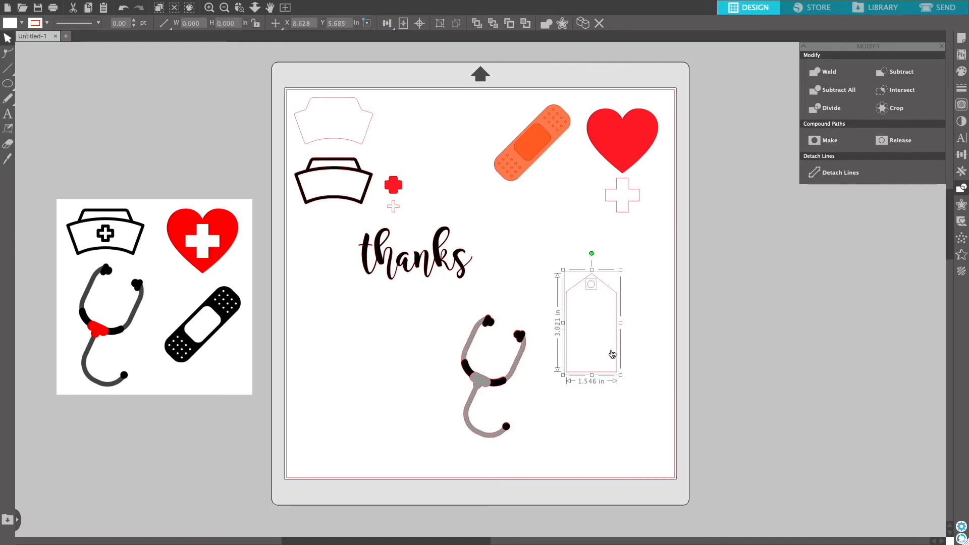
pyautogui.rightClick(616, 357)
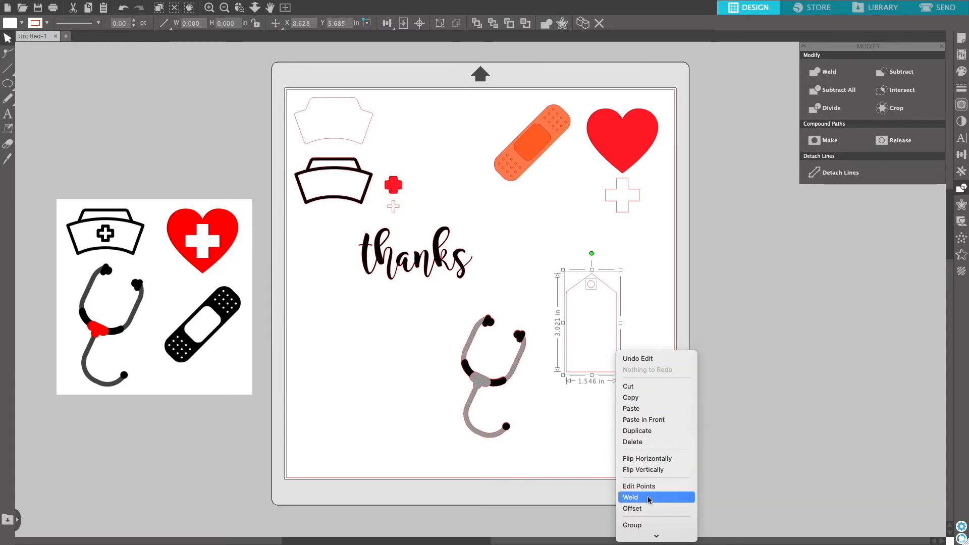
pyautogui.click(634, 525)
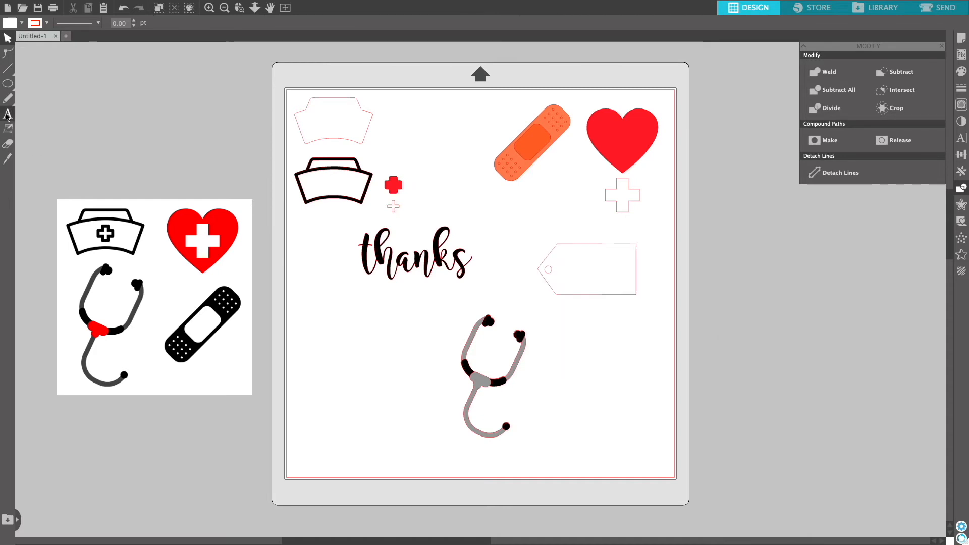
# Add the text "#1 Nurse!" below the tag with the Text tool.
pyautogui.click(7, 115)
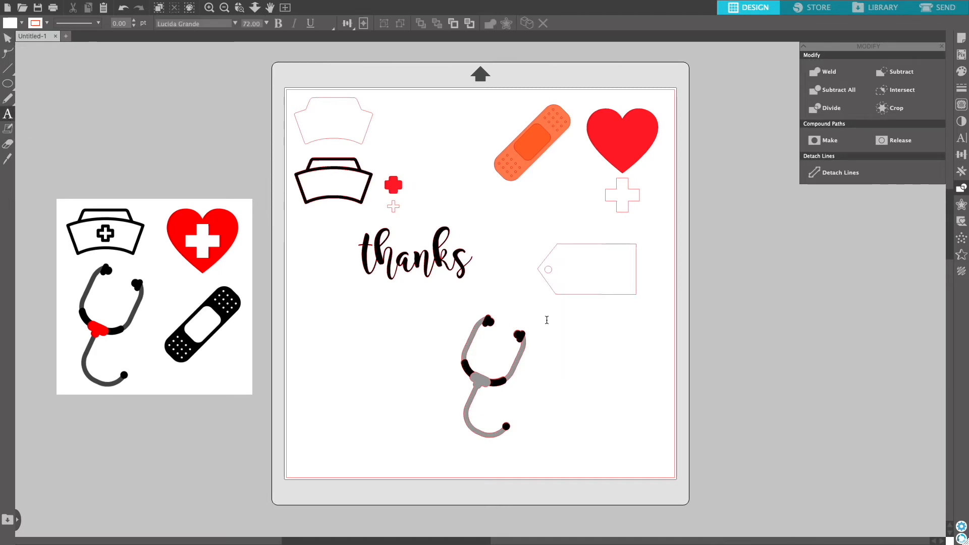
pyautogui.click(561, 328)
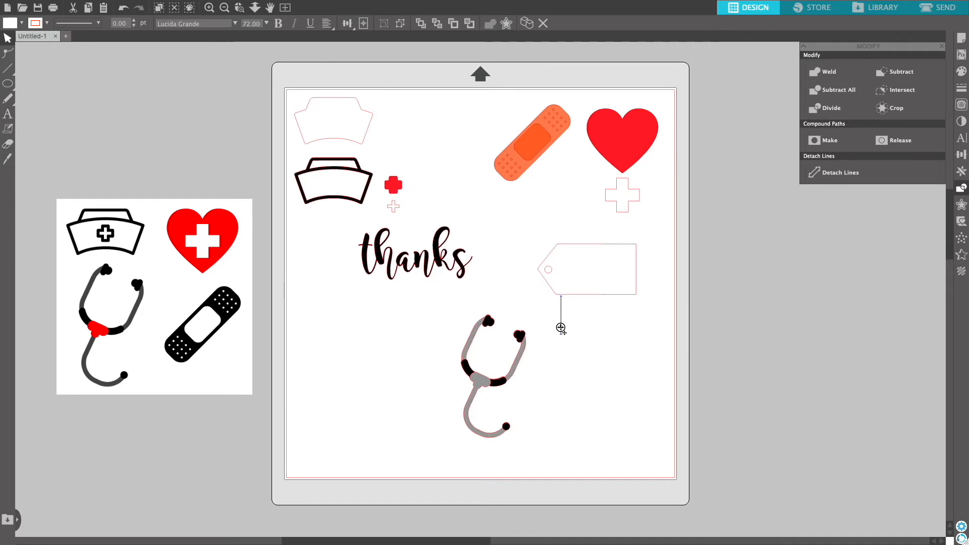
pyautogui.write('#1 N')
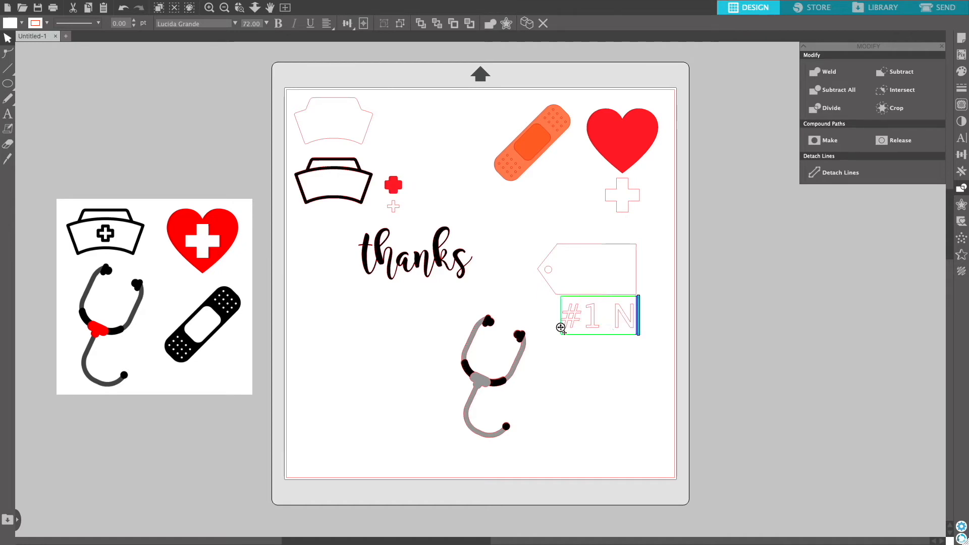
pyautogui.write('urse!')
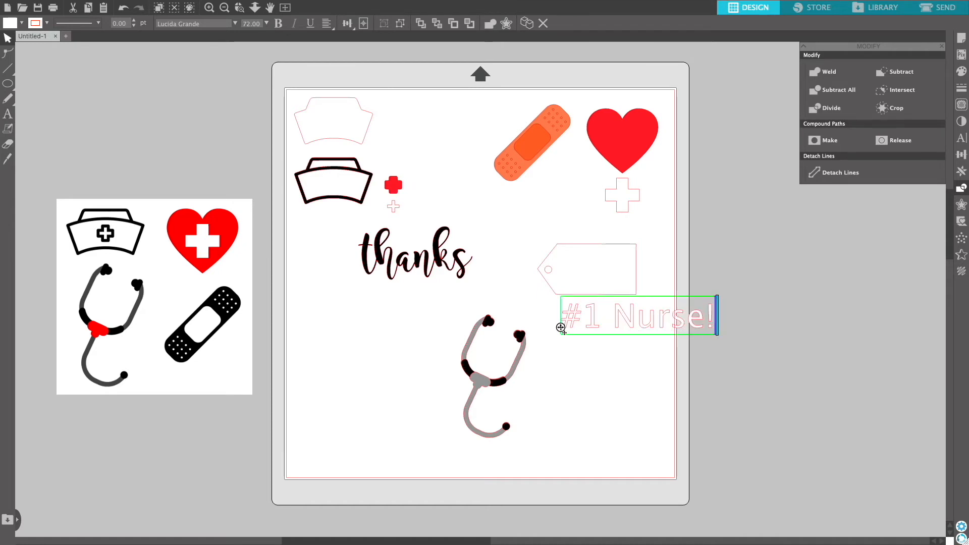
# Set the text's font to Amatic SC bold and move it onto the tag.
pyautogui.click(618, 371)
pyautogui.click(634, 318)
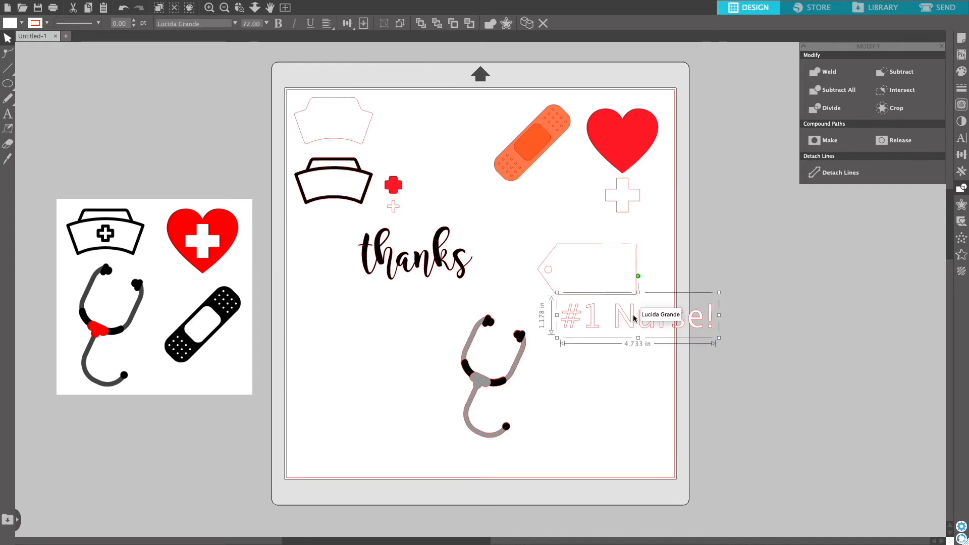
pyautogui.click(962, 142)
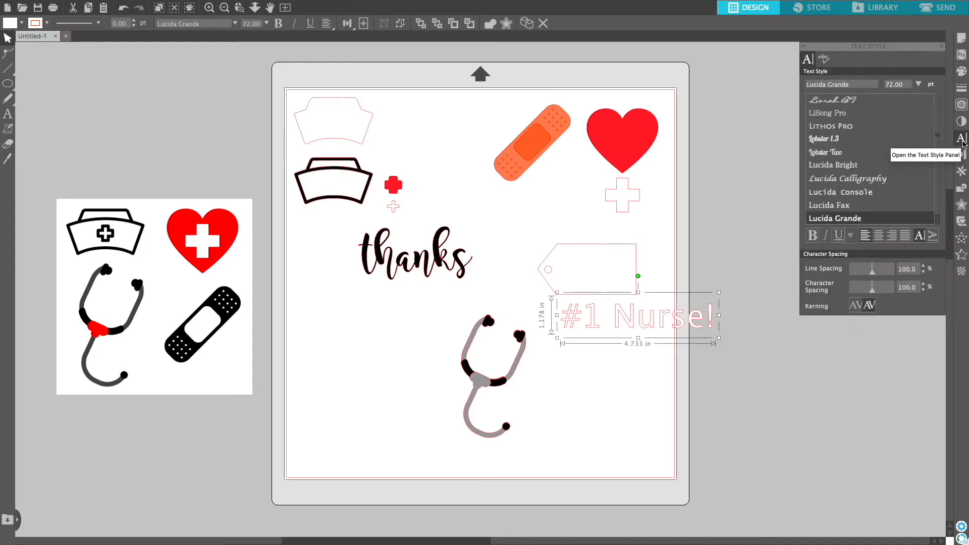
pyautogui.click(819, 123)
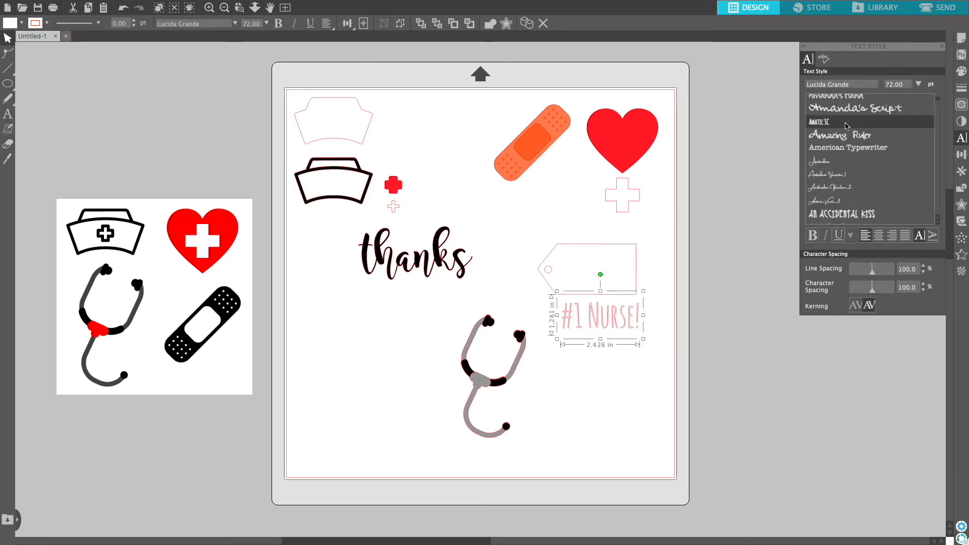
pyautogui.click(812, 235)
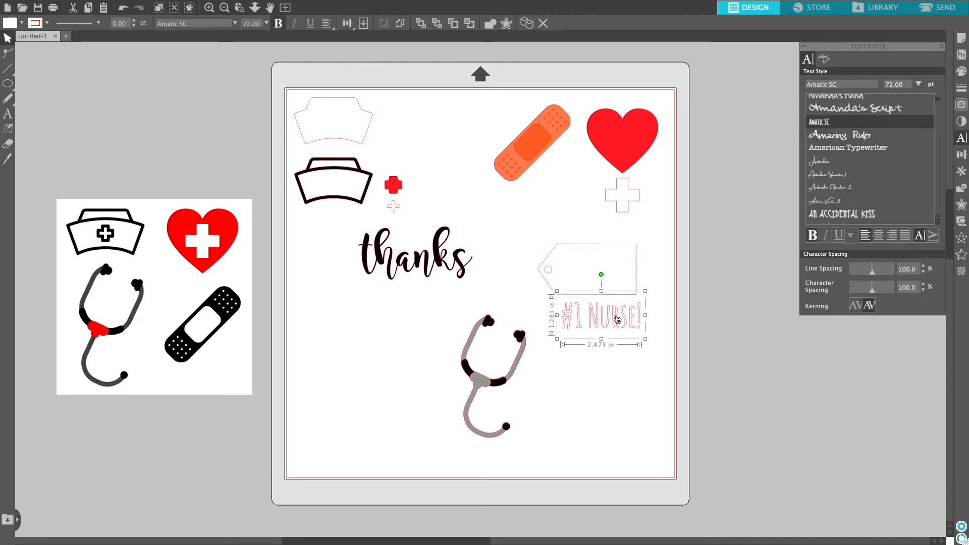
pyautogui.moveTo(622, 323); pyautogui.dragTo(618, 278)
pyautogui.click(575, 297)
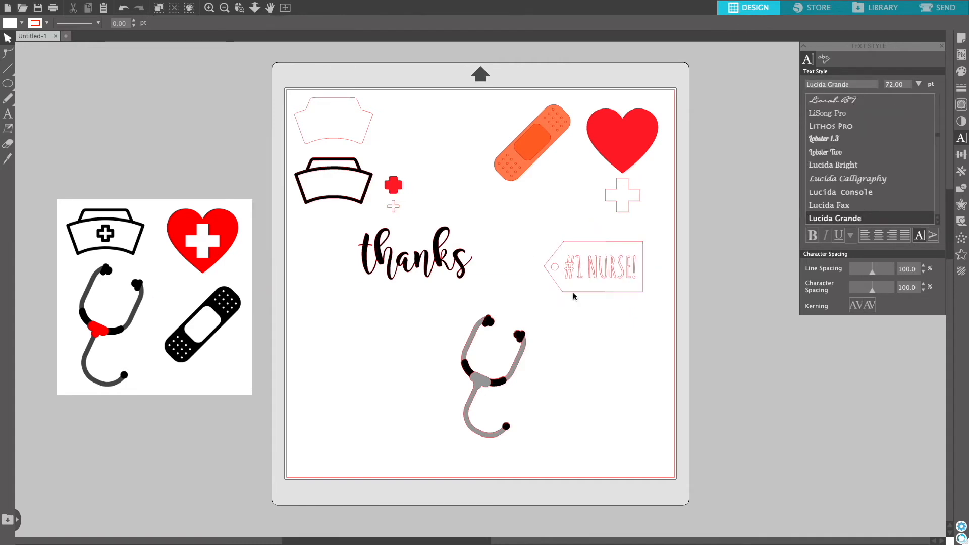
# Copy and paste the tag, placing the duplicate below the original.
pyautogui.click(575, 296)
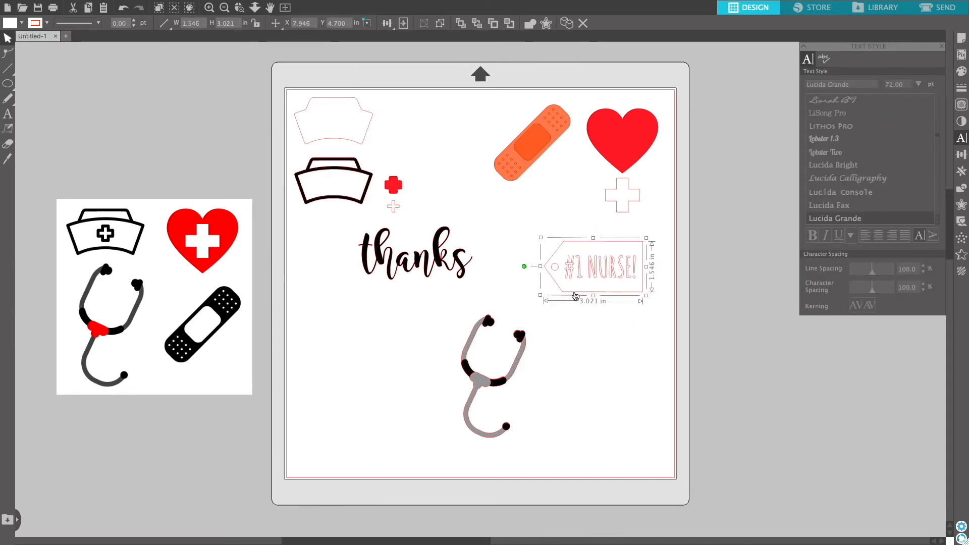
pyautogui.rightClick(575, 296)
pyautogui.click(582, 337)
pyautogui.click(613, 350)
pyautogui.rightClick(604, 334)
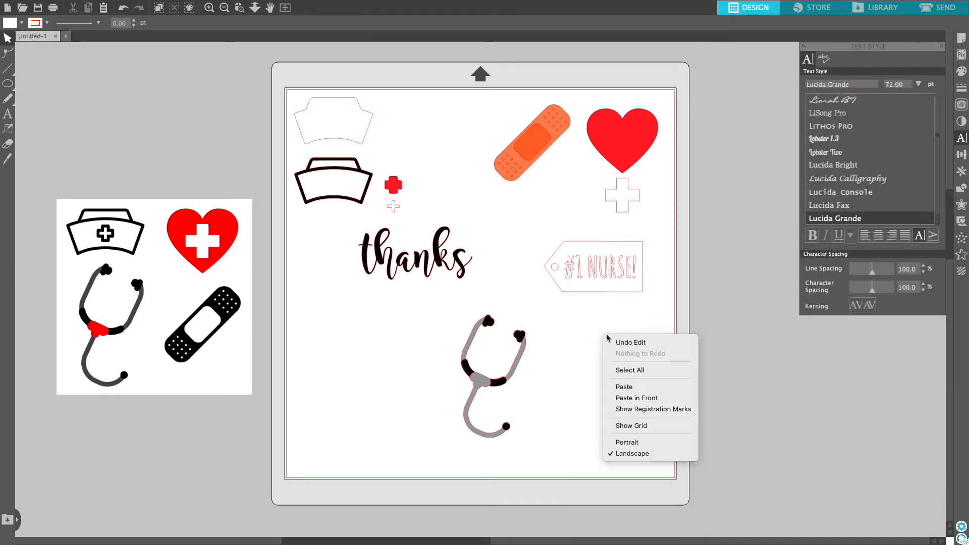
pyautogui.click(624, 386)
pyautogui.moveTo(612, 316); pyautogui.dragTo(586, 352)
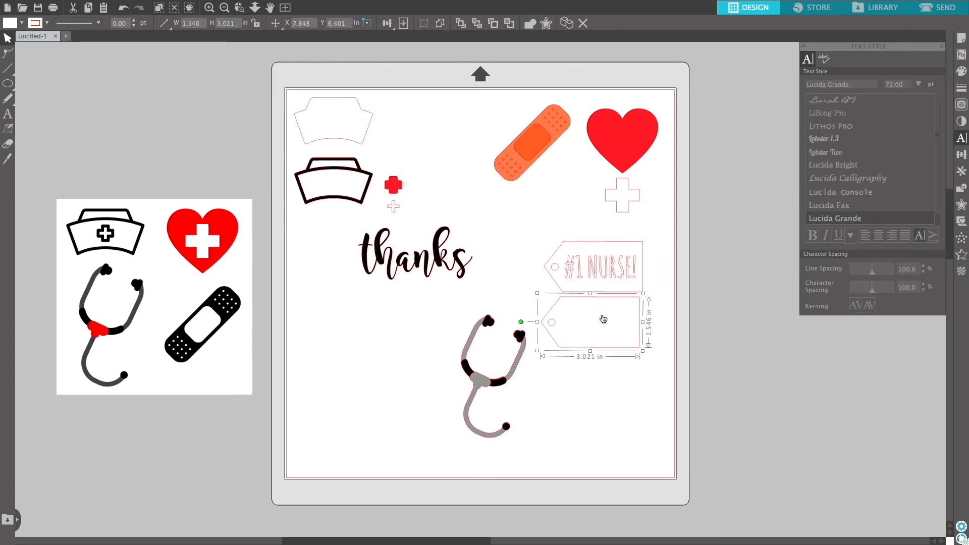
# Fill the top tag black so the "#1 NURSE!" text shows through.
pyautogui.click(600, 249)
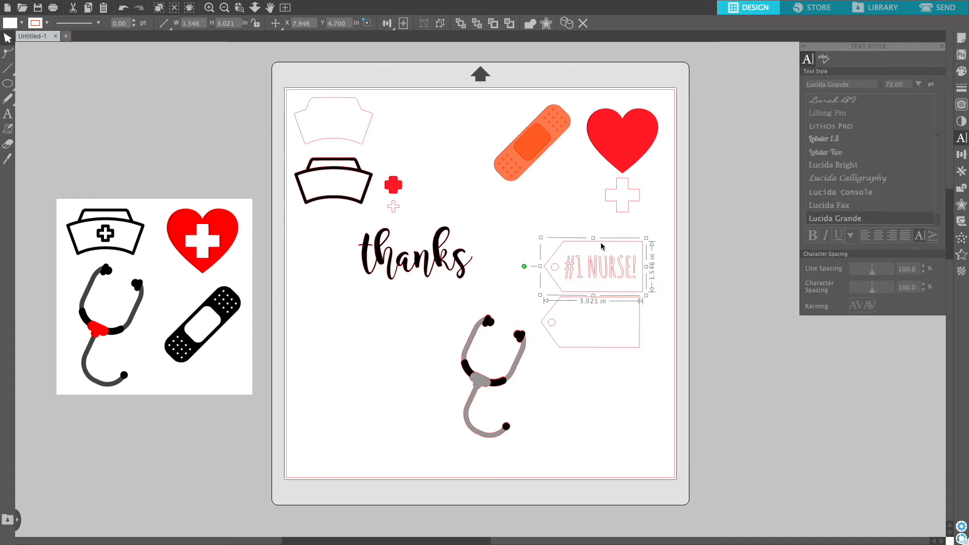
pyautogui.click(961, 70)
pyautogui.click(806, 82)
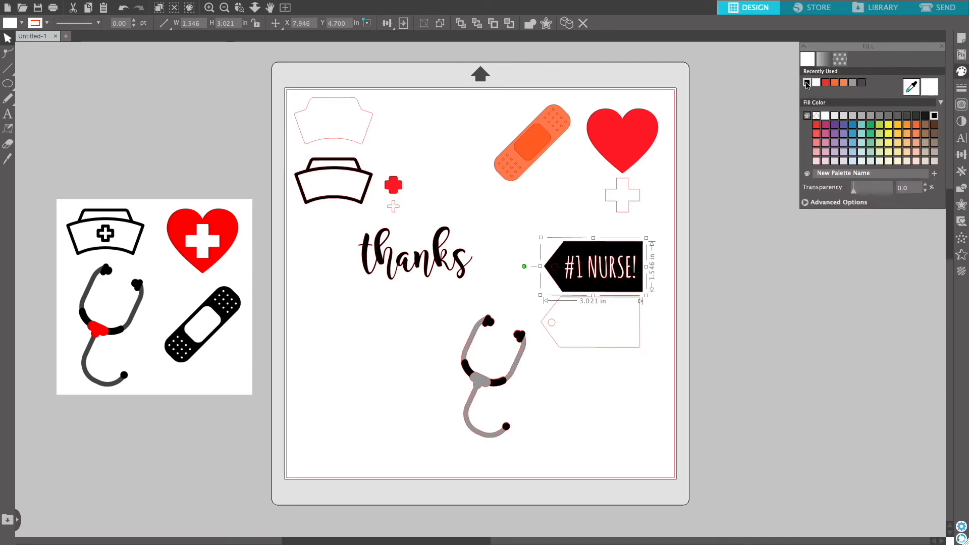
pyautogui.click(570, 224)
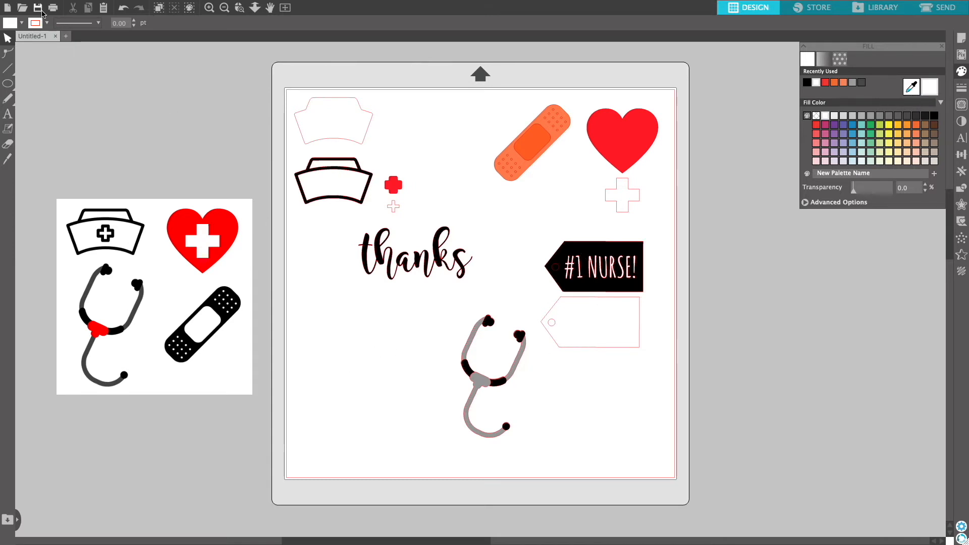
pyautogui.moveTo(28, 3)
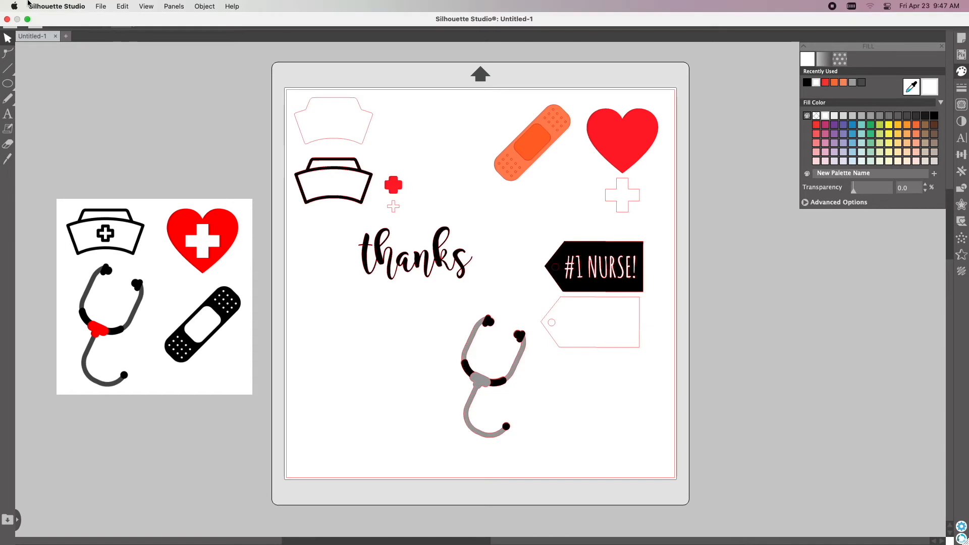
# Import the bag.jpg photo into the design.
pyautogui.click(101, 6)
pyautogui.click(109, 54)
pyautogui.click(385, 119)
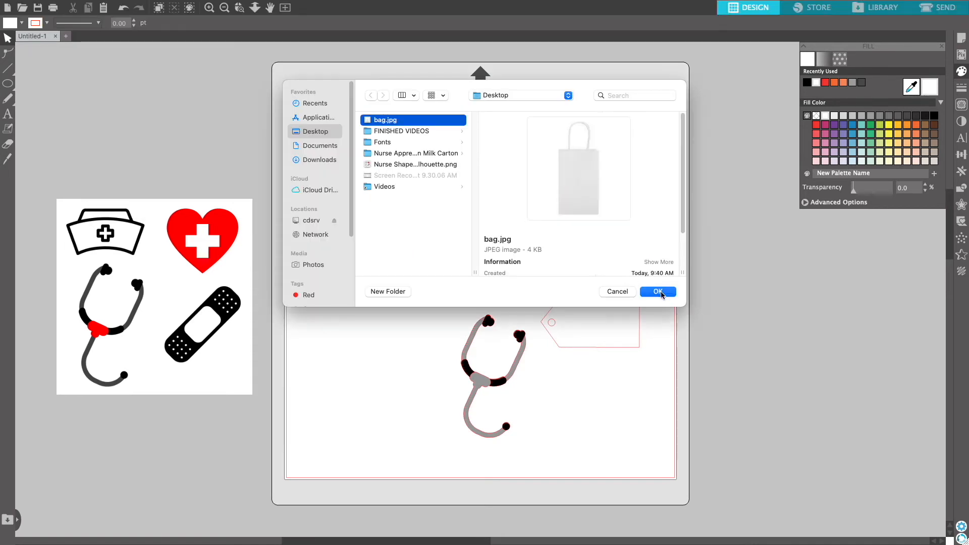
pyautogui.click(659, 292)
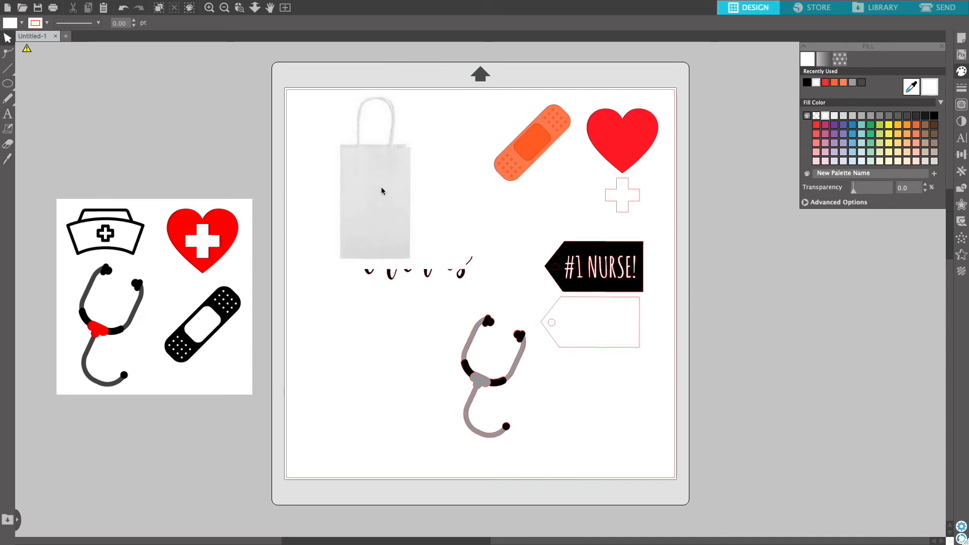
# Enlarge the bag photo to about 8.8 inches.
pyautogui.click(382, 190)
pyautogui.moveTo(472, 280); pyautogui.dragTo(549, 413)
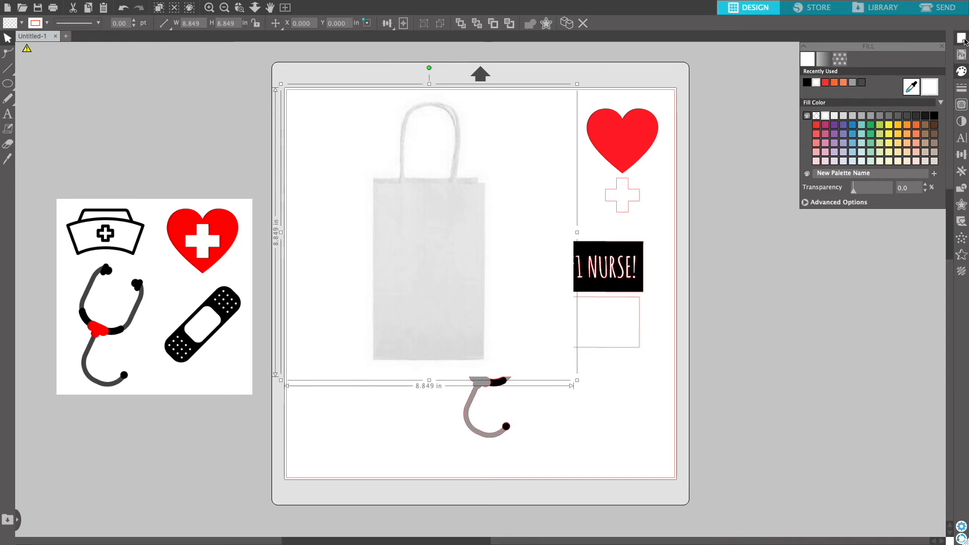
# Turn on the grid in the page setup settings.
pyautogui.click(963, 39)
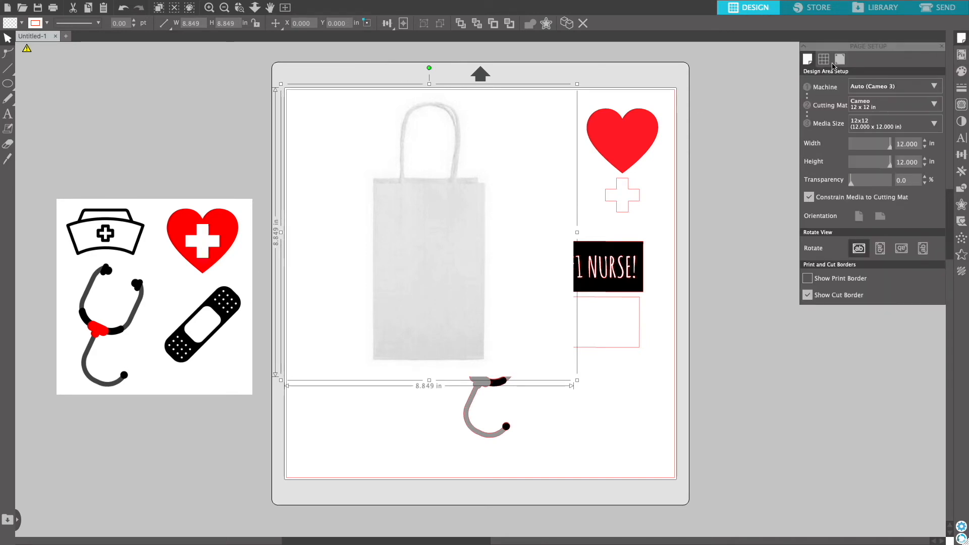
pyautogui.click(824, 59)
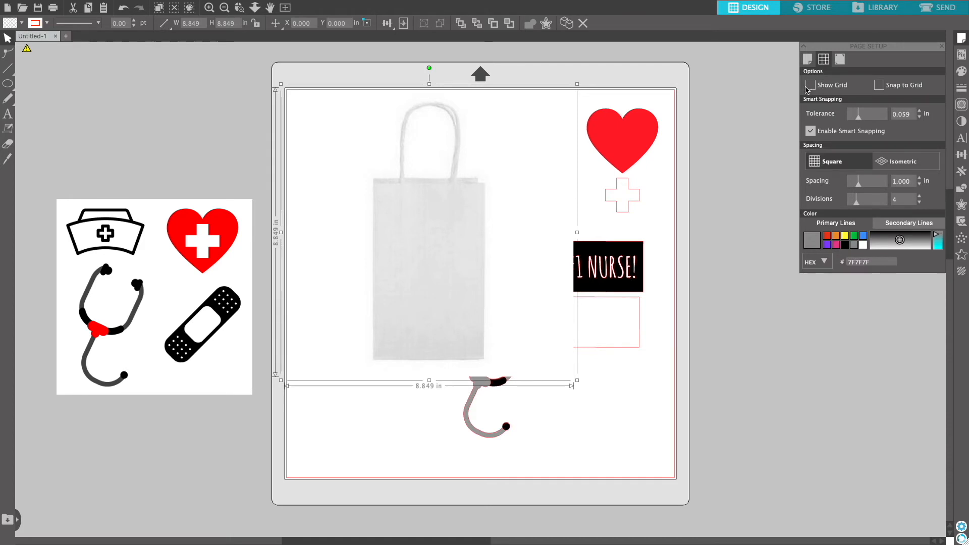
pyautogui.click(810, 85)
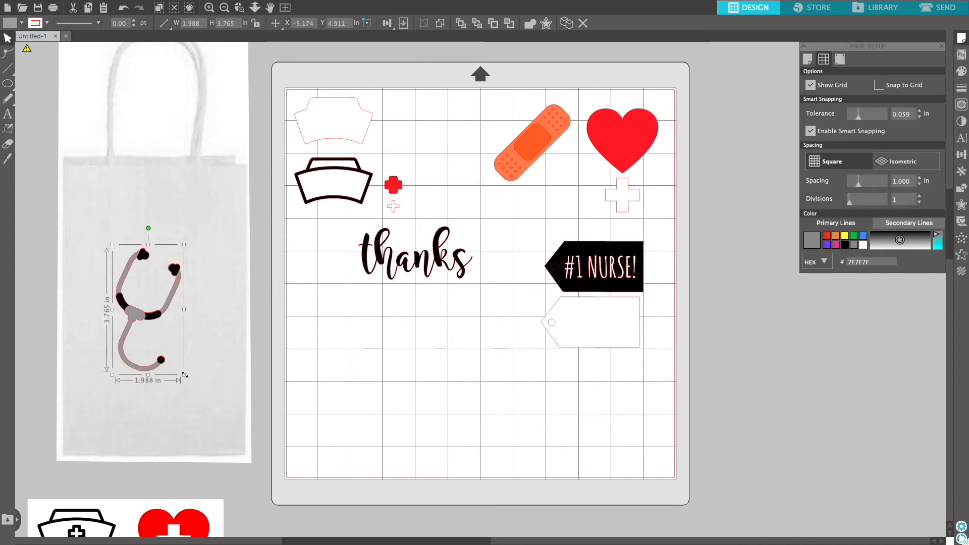
# Move the thanks text and the two tags onto the bag mockup.
pyautogui.moveTo(413, 257); pyautogui.dragTo(154, 423)
pyautogui.rightClick(638, 333)
pyautogui.moveTo(609, 289); pyautogui.dragTo(258, 132)
pyautogui.moveTo(239, 60); pyautogui.dragTo(312, 127)
pyautogui.moveTo(263, 124); pyautogui.dragTo(254, 187)
# Place the bandage on the bag and duplicate it to add a second bandage.
pyautogui.moveTo(536, 148); pyautogui.dragTo(112, 279)
pyautogui.moveTo(153, 319); pyautogui.dragTo(127, 294)
pyautogui.moveTo(96, 216); pyautogui.dragTo(109, 218)
pyautogui.moveTo(139, 326); pyautogui.dragTo(148, 322)
pyautogui.moveTo(97, 269); pyautogui.dragTo(99, 338)
pyautogui.rightClick(47, 250)
pyautogui.click(85, 304)
pyautogui.moveTo(108, 247); pyautogui.dragTo(103, 242)
# Move the white cross onto the red heart and group them.
pyautogui.moveTo(623, 195); pyautogui.dragTo(622, 140)
pyautogui.moveTo(574, 99); pyautogui.dragTo(668, 184)
pyautogui.rightClick(639, 145)
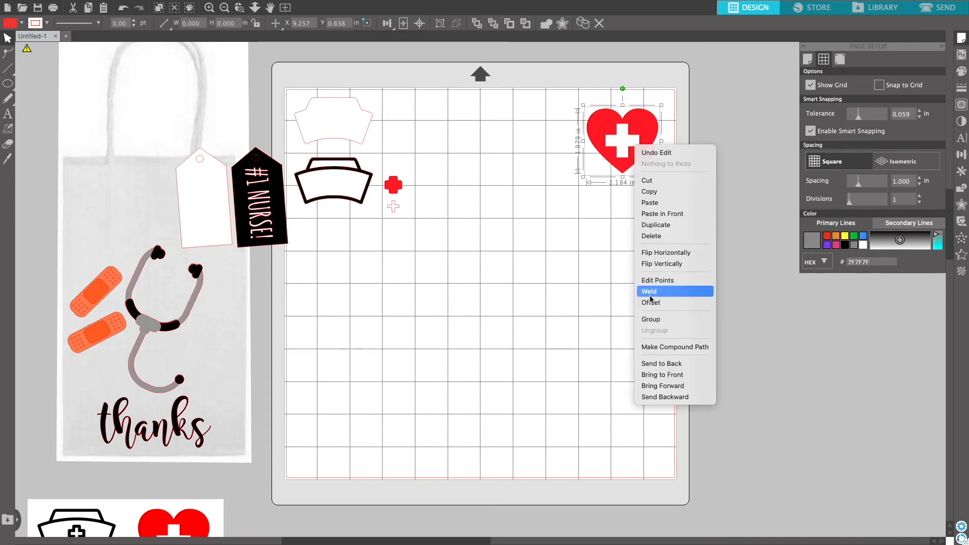
pyautogui.click(650, 320)
# Place the grouped heart on the bag beside the stethoscope.
pyautogui.moveTo(639, 136); pyautogui.dragTo(227, 353)
pyautogui.moveTo(248, 391); pyautogui.dragTo(237, 379)
pyautogui.moveTo(123, 242); pyautogui.dragTo(109, 215)
pyautogui.moveTo(138, 312); pyautogui.dragTo(154, 311)
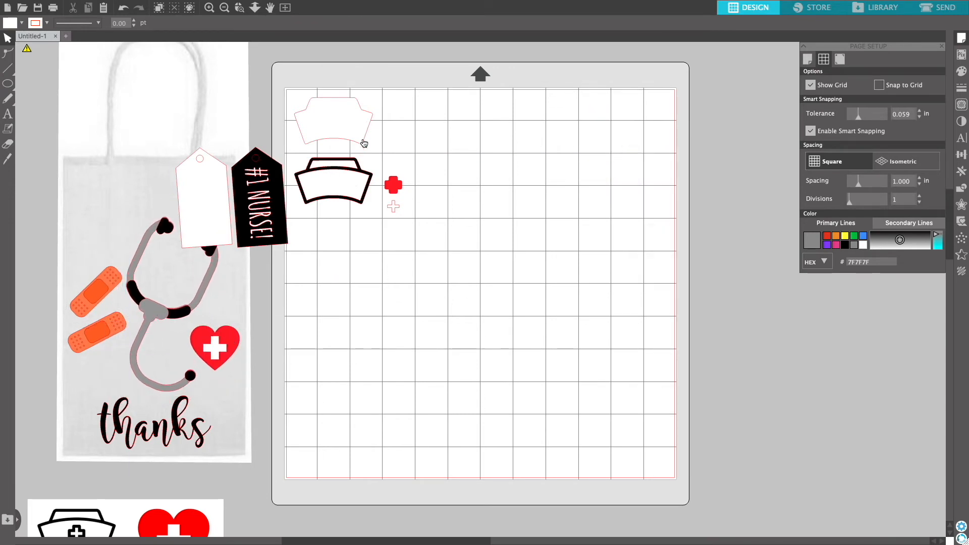
# Group the nurse hat pieces with the crosses and arrange them on the bag.
pyautogui.moveTo(308, 142); pyautogui.dragTo(417, 221)
pyautogui.rightClick(373, 193)
pyautogui.click(383, 367)
pyautogui.moveTo(353, 189); pyautogui.dragTo(133, 206)
pyautogui.moveTo(128, 96); pyautogui.dragTo(111, 98)
pyautogui.moveTo(119, 200); pyautogui.dragTo(101, 221)
pyautogui.moveTo(68, 264); pyautogui.dragTo(87, 248)
# Copy the thanks text from the bag mockup and paste the copy onto the mat's top-left corner.
pyautogui.click(175, 429)
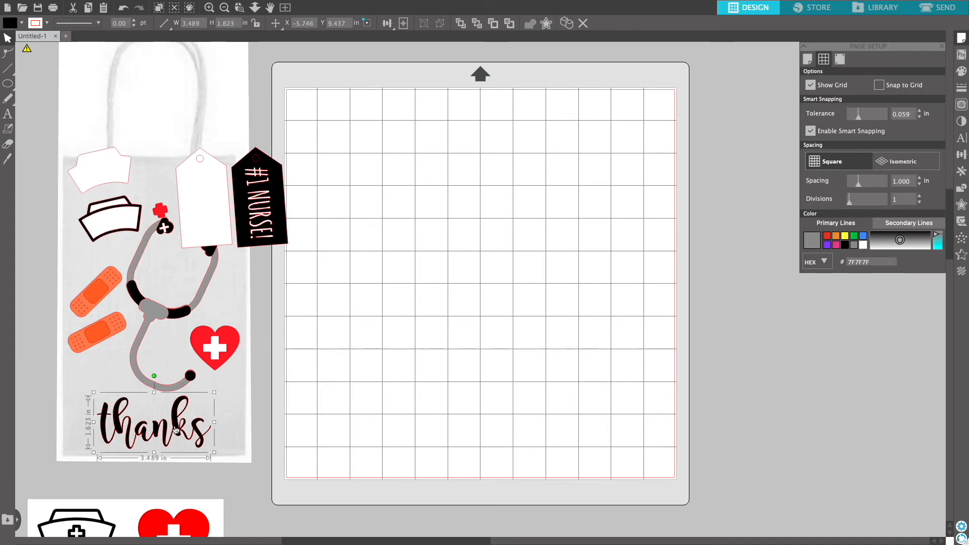
pyautogui.press('super+c')
pyautogui.press('super+v')
pyautogui.moveTo(226, 446); pyautogui.dragTo(406, 127)
# Copy the tag group from the bag and paste it onto the mat.
pyautogui.rightClick(271, 214)
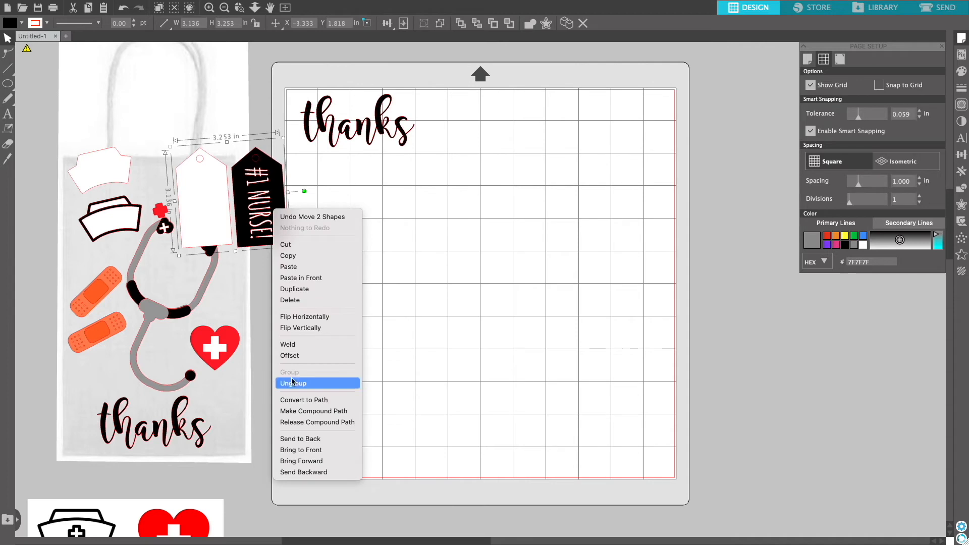
pyautogui.click(305, 256)
pyautogui.rightClick(358, 176)
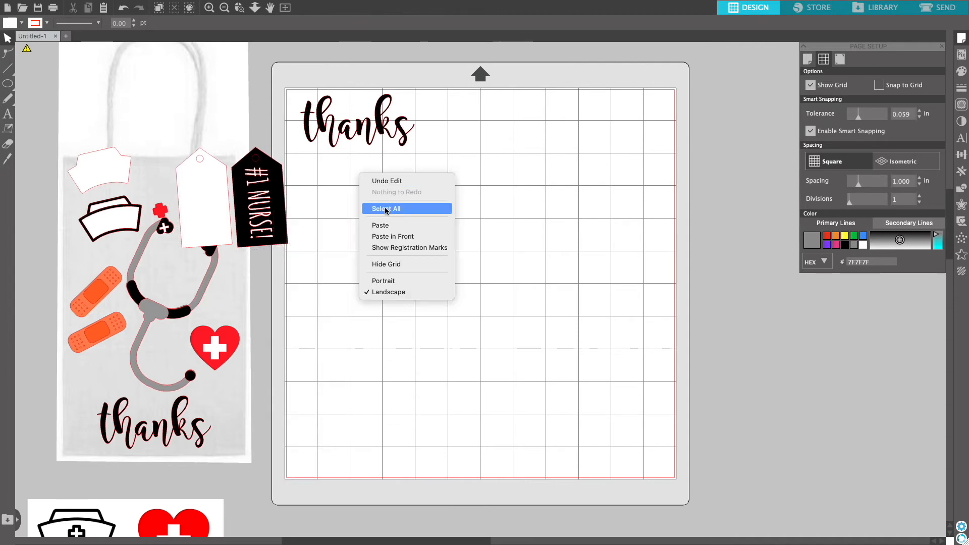
pyautogui.click(389, 226)
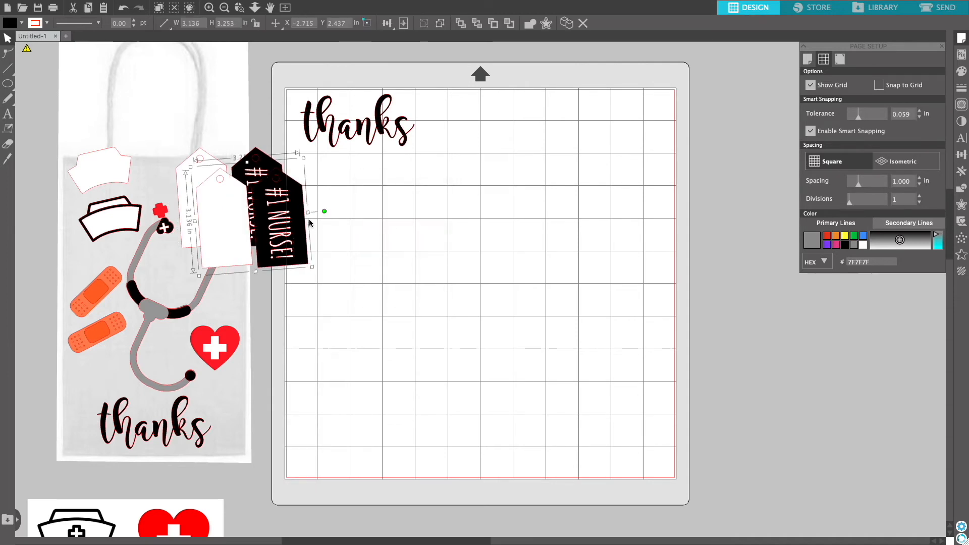
pyautogui.moveTo(324, 217); pyautogui.dragTo(443, 236)
# Ungroup the tags, rotating them horizontal with the white tag top right and the black tag below thanks.
pyautogui.rightClick(444, 236)
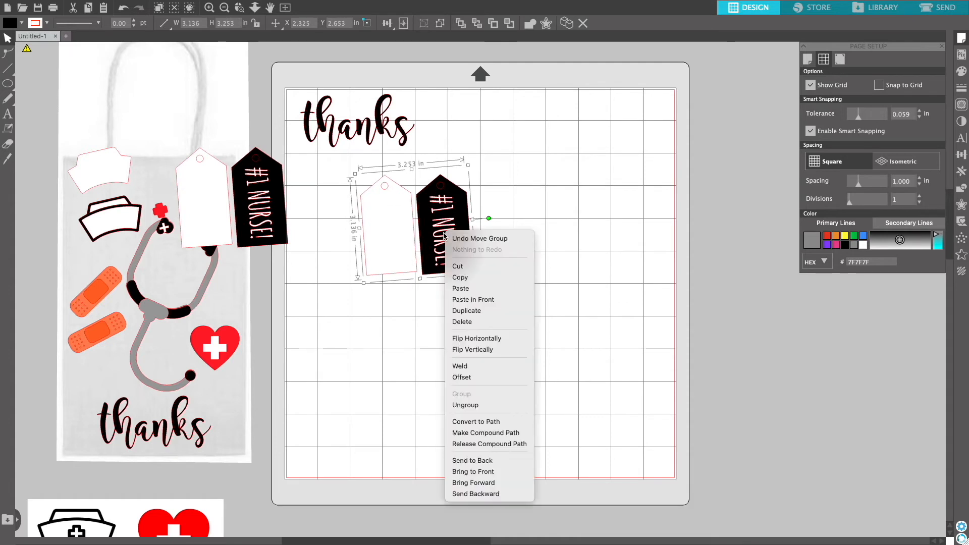
pyautogui.click(461, 405)
pyautogui.click(417, 350)
pyautogui.moveTo(395, 255); pyautogui.dragTo(585, 166)
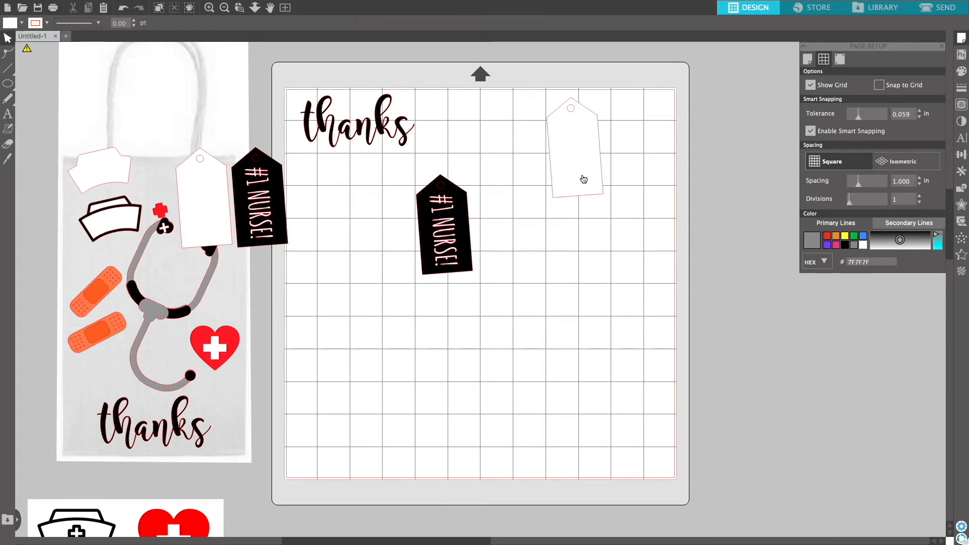
pyautogui.moveTo(569, 78); pyautogui.dragTo(498, 147)
pyautogui.moveTo(569, 157); pyautogui.dragTo(611, 131)
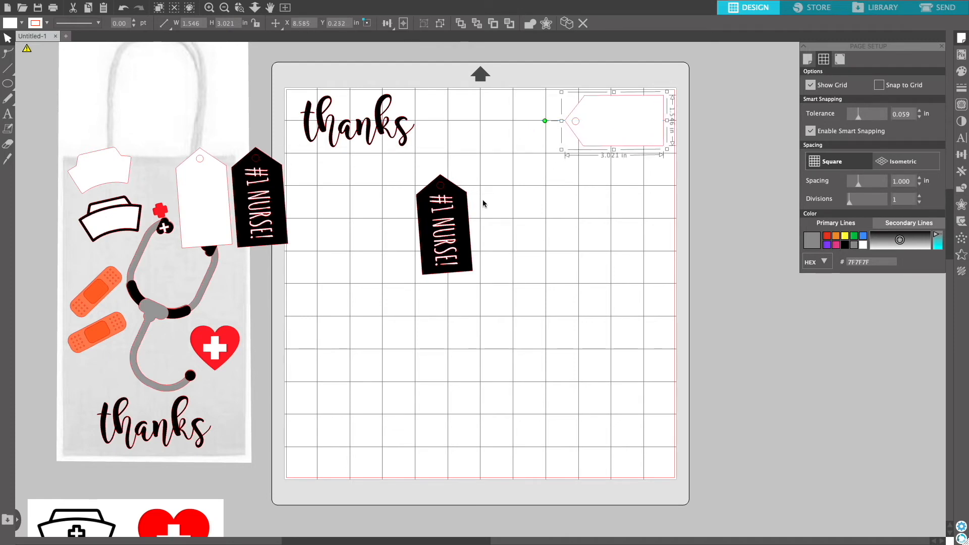
pyautogui.moveTo(443, 156); pyautogui.dragTo(381, 222)
pyautogui.moveTo(454, 235); pyautogui.dragTo(353, 191)
# Copy the stethoscope from the bag onto the mat and ungroup it into pieces.
pyautogui.rightClick(210, 246)
pyautogui.click(235, 295)
pyautogui.rightClick(440, 258)
pyautogui.click(454, 318)
pyautogui.moveTo(498, 284); pyautogui.dragTo(616, 271)
pyautogui.rightClick(618, 272)
pyautogui.click(636, 441)
pyautogui.moveTo(604, 303); pyautogui.dragTo(648, 380)
# Move the black stethoscope pieces together below the #1 NURSE! tag.
pyautogui.moveTo(568, 232); pyautogui.dragTo(310, 228)
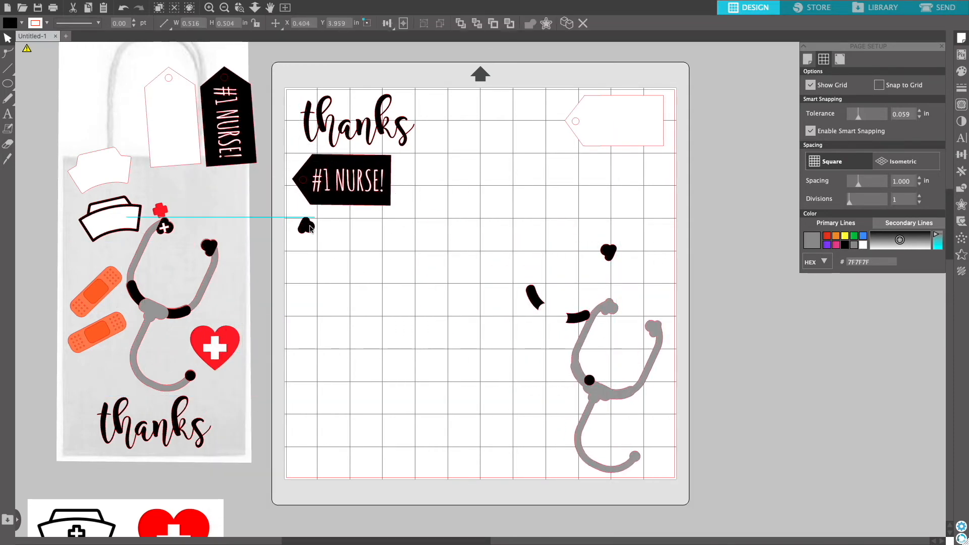
pyautogui.moveTo(535, 298); pyautogui.dragTo(356, 227)
pyautogui.click(543, 363)
pyautogui.moveTo(589, 380); pyautogui.dragTo(375, 241)
pyautogui.click(536, 314)
# Copy the heart group onto the mat, ungroup it, and move the white cross to the top-right corner.
pyautogui.rightClick(229, 339)
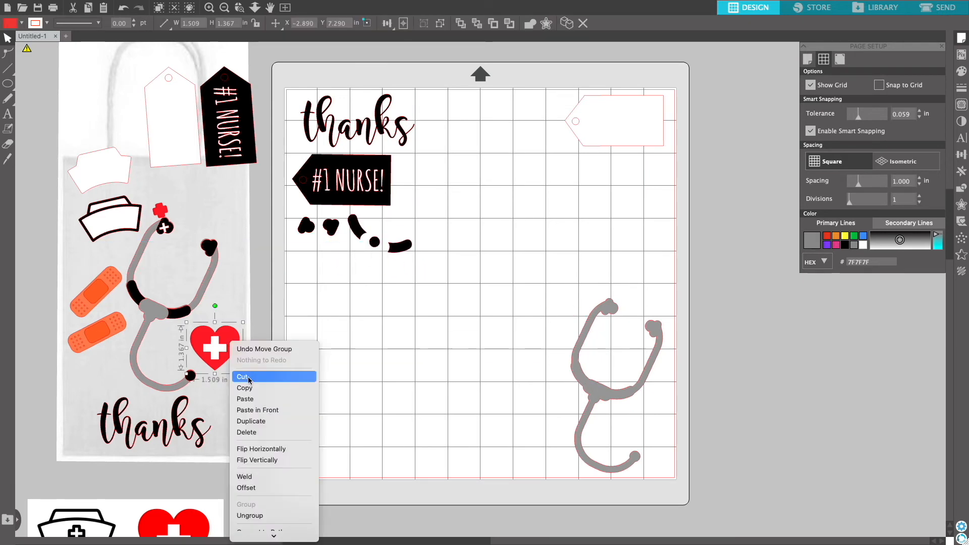
pyautogui.click(247, 388)
pyautogui.rightClick(358, 342)
pyautogui.click(389, 402)
pyautogui.rightClick(407, 351)
pyautogui.moveTo(222, 343); pyautogui.dragTo(657, 172)
pyautogui.click(427, 526)
pyautogui.moveTo(405, 359); pyautogui.dragTo(327, 448)
# Copy the nurse hat group onto the mat, ungroup it, and place the red cross beside the heart.
pyautogui.rightClick(135, 205)
pyautogui.click(152, 250)
pyautogui.rightClick(492, 248)
pyautogui.click(513, 301)
pyautogui.moveTo(131, 232); pyautogui.dragTo(435, 204)
pyautogui.rightClick(512, 227)
pyautogui.click(534, 399)
pyautogui.rightClick(517, 227)
pyautogui.moveTo(502, 186); pyautogui.dragTo(598, 180)
pyautogui.moveTo(565, 241); pyautogui.dragTo(638, 188)
pyautogui.moveTo(562, 222); pyautogui.dragTo(357, 460)
# Copy a bandage from the bag onto the mat.
pyautogui.rightClick(96, 289)
pyautogui.click(114, 335)
pyautogui.rightClick(327, 301)
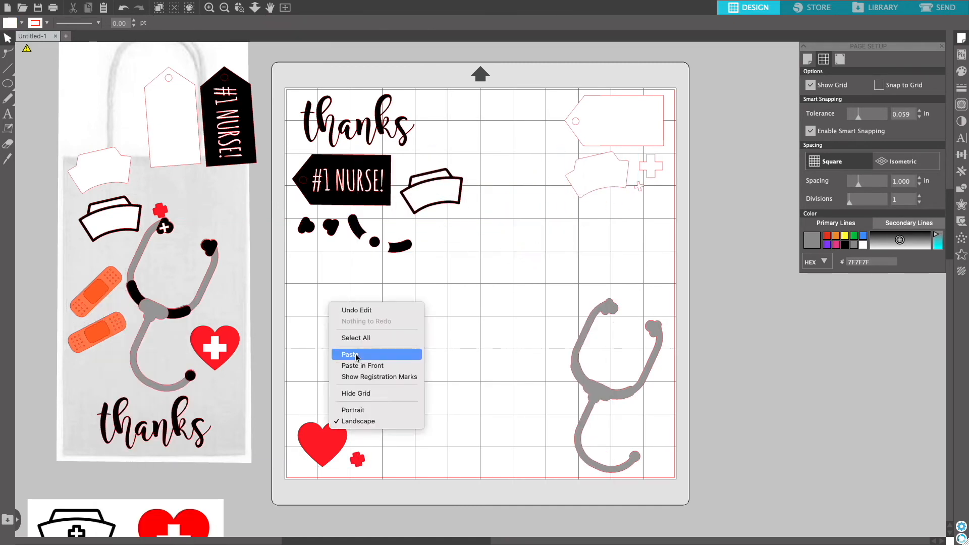
pyautogui.click(356, 355)
pyautogui.moveTo(99, 294); pyautogui.dragTo(460, 342)
pyautogui.moveTo(458, 294); pyautogui.dragTo(490, 308)
# Duplicate the heart, shrink the copies to about 0.7 in wide, and stack two small hearts beside the large heart.
pyautogui.rightClick(328, 429)
pyautogui.click(345, 474)
pyautogui.rightClick(394, 291)
pyautogui.click(416, 356)
pyautogui.moveTo(324, 442); pyautogui.dragTo(413, 359)
pyautogui.moveTo(383, 337); pyautogui.dragTo(406, 362)
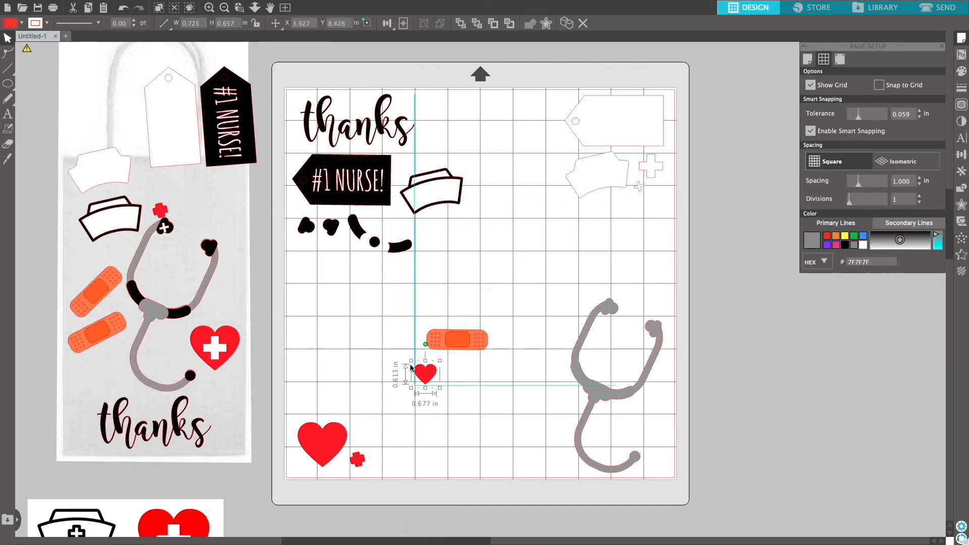
pyautogui.rightClick(356, 440)
pyautogui.click(374, 478)
pyautogui.rightClick(395, 389)
pyautogui.moveTo(455, 343); pyautogui.dragTo(359, 422)
pyautogui.click(417, 441)
pyautogui.click(449, 341)
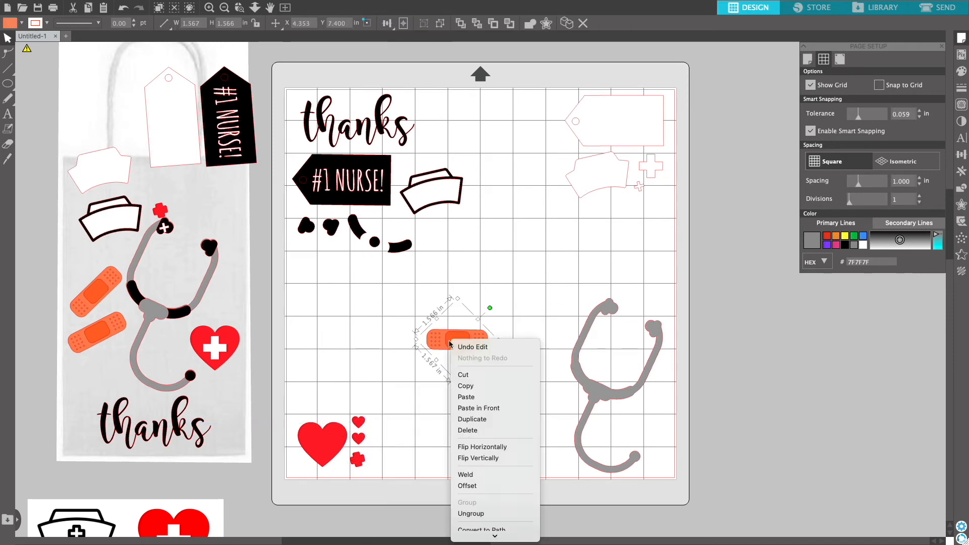
# Duplicate and ungroup the bandage, arranging its strips and orange pads on the mat.
pyautogui.rightClick(306, 338)
pyautogui.moveTo(436, 343); pyautogui.dragTo(335, 318)
pyautogui.click(325, 378)
pyautogui.rightClick(391, 319)
pyautogui.click(414, 373)
pyautogui.moveTo(432, 327); pyautogui.dragTo(441, 347)
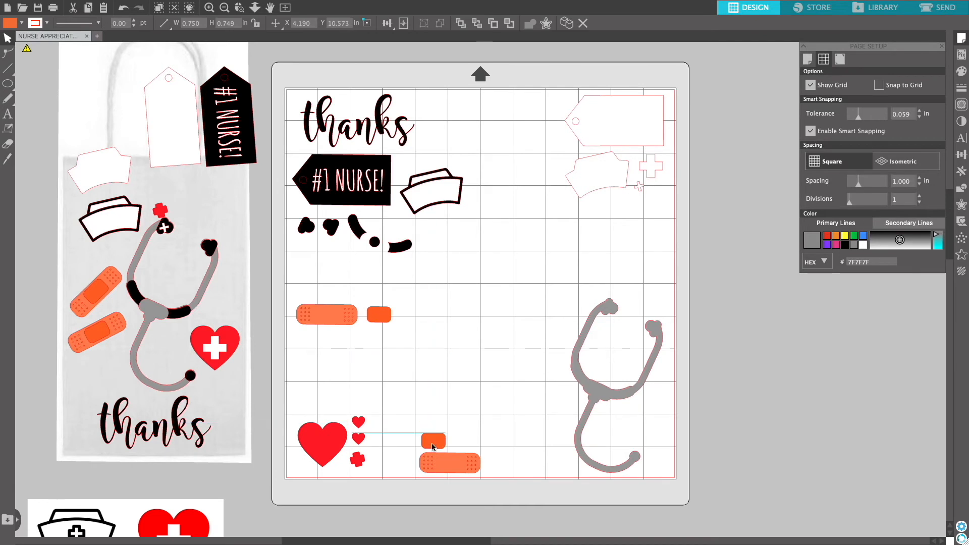
pyautogui.moveTo(277, 303); pyautogui.dragTo(404, 350)
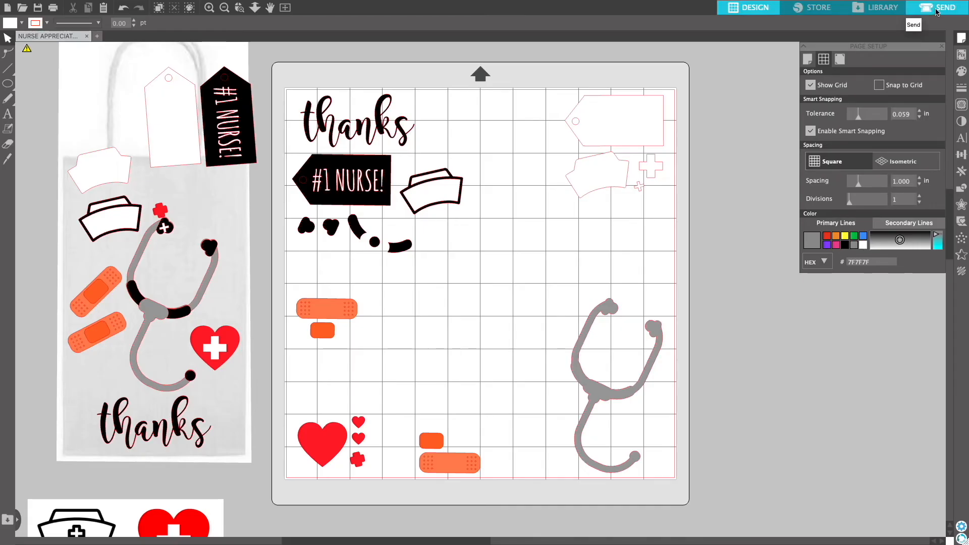
# Switch to the send screen and set the material to Coverstock, Heavy (105lb-122lb).
pyautogui.click(936, 11)
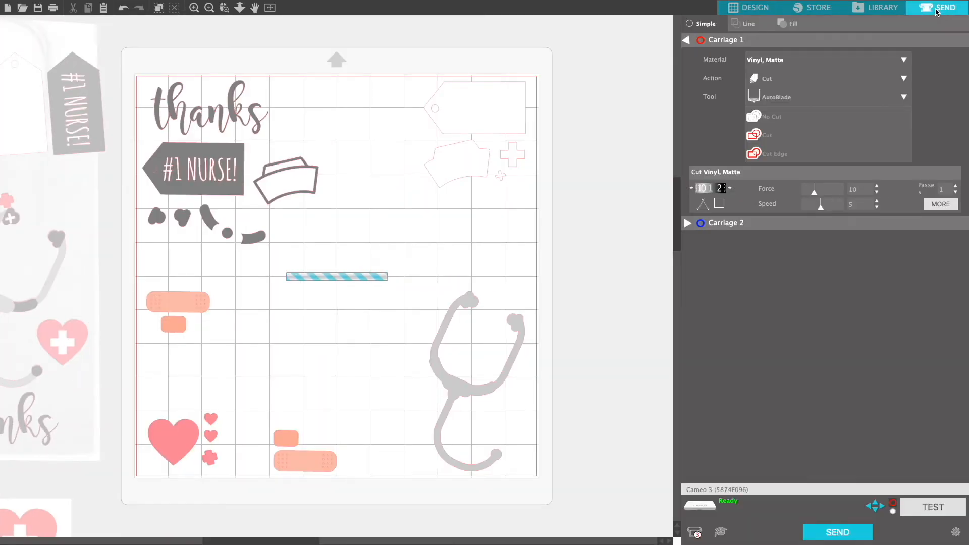
pyautogui.click(904, 60)
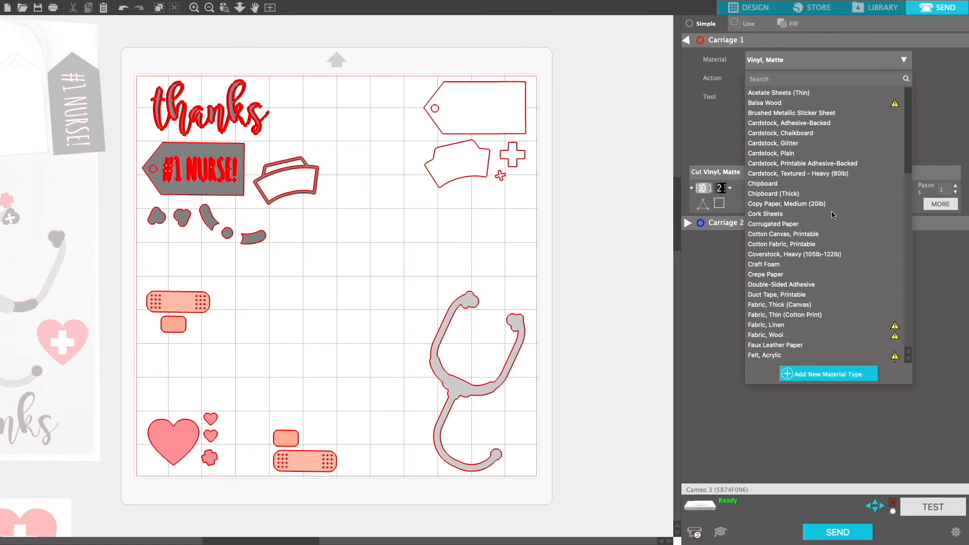
pyautogui.click(826, 255)
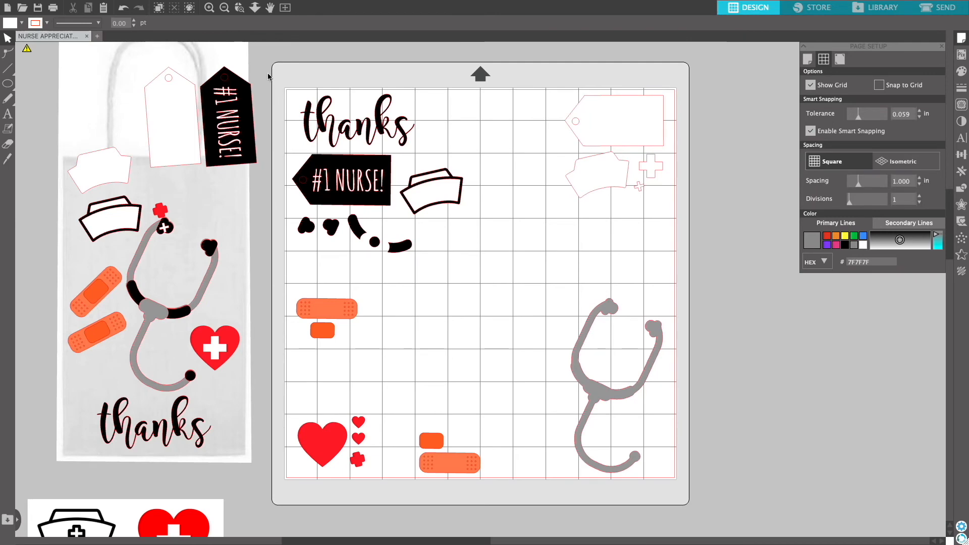
# Select all pieces on the mat and move them off to the right.
pyautogui.moveTo(269, 76); pyautogui.dragTo(698, 496)
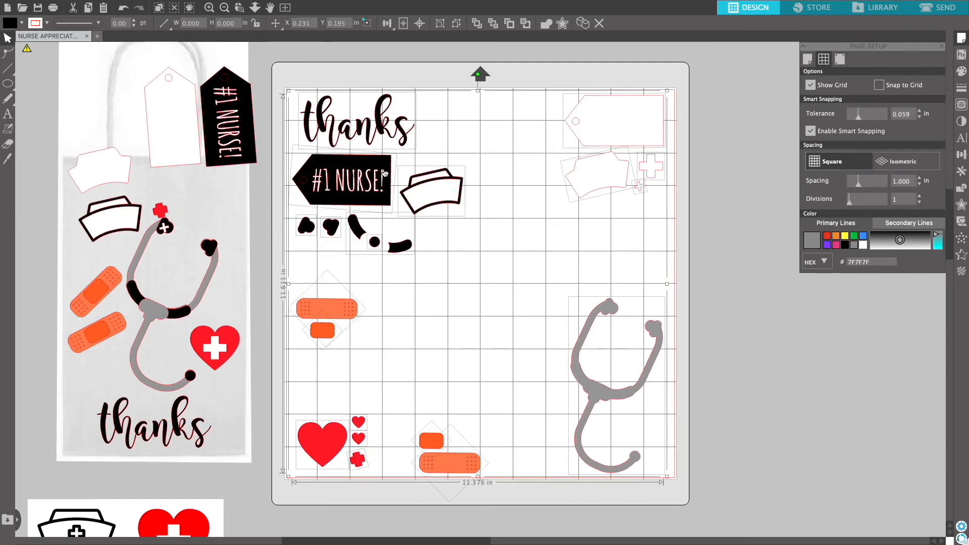
pyautogui.moveTo(357, 135); pyautogui.dragTo(764, 134)
# Copy the thanks text and paste it back onto the mat's top-left corner.
pyautogui.click(703, 105)
pyautogui.click(741, 122)
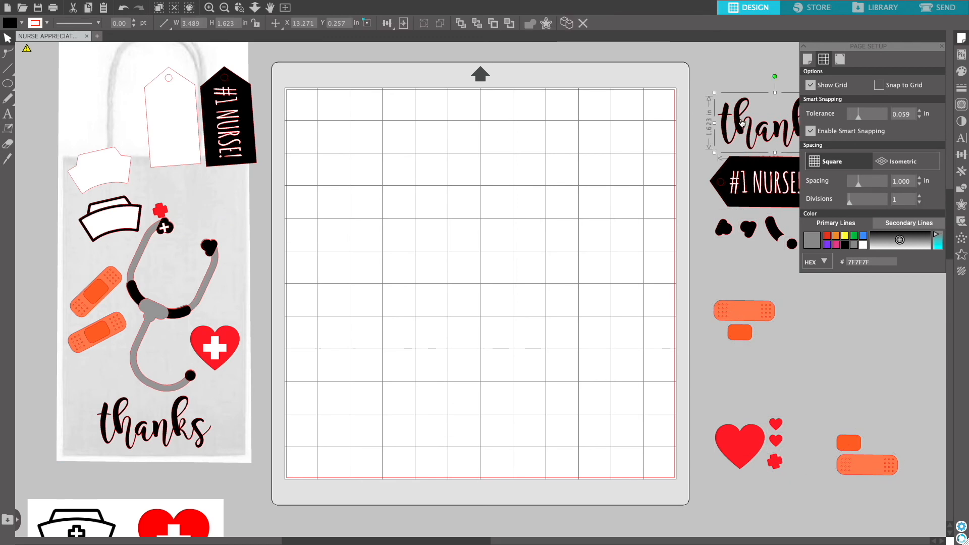
pyautogui.rightClick(741, 121)
pyautogui.click(750, 165)
pyautogui.rightClick(402, 120)
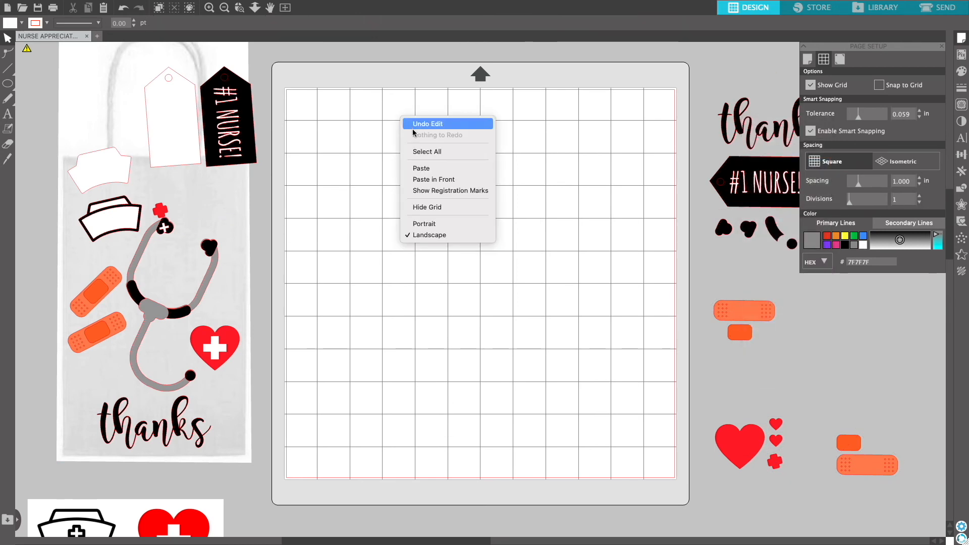
pyautogui.click(426, 169)
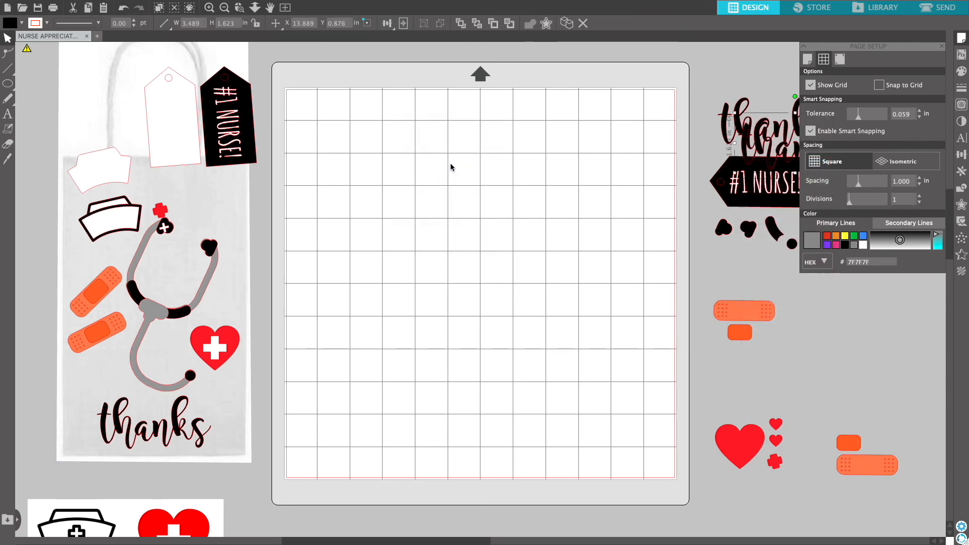
pyautogui.moveTo(743, 152); pyautogui.dragTo(311, 132)
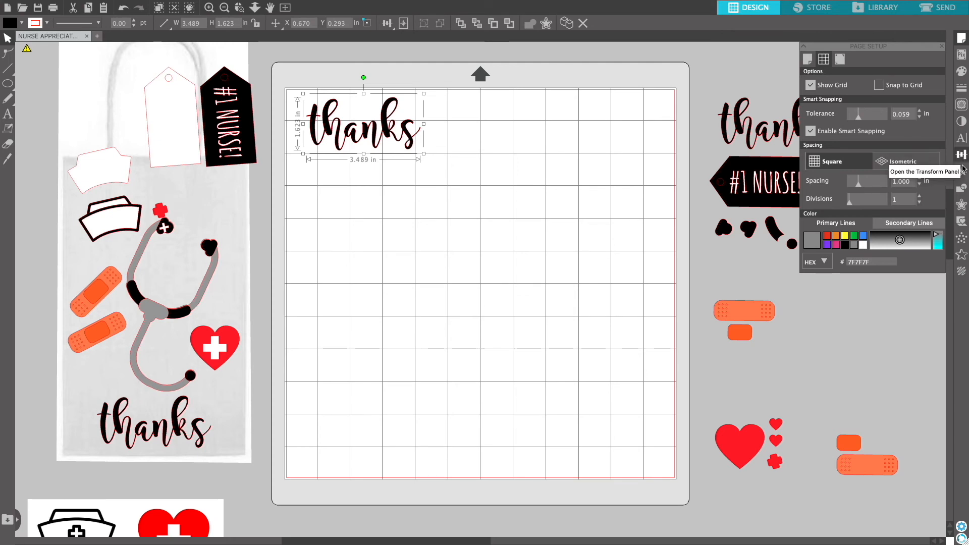
# Apply a 0.125 in offset around the thanks text and move the original text off the mat.
pyautogui.click(961, 204)
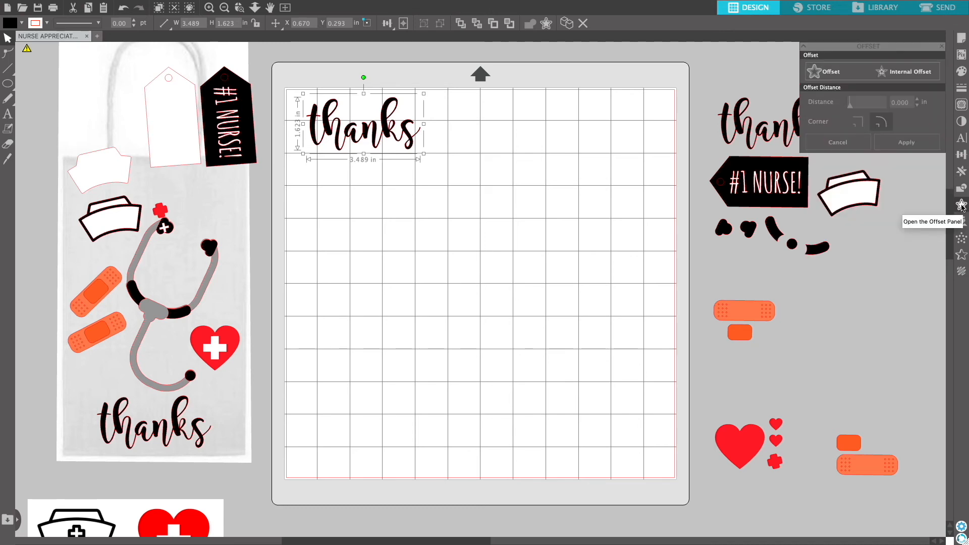
pyautogui.click(818, 72)
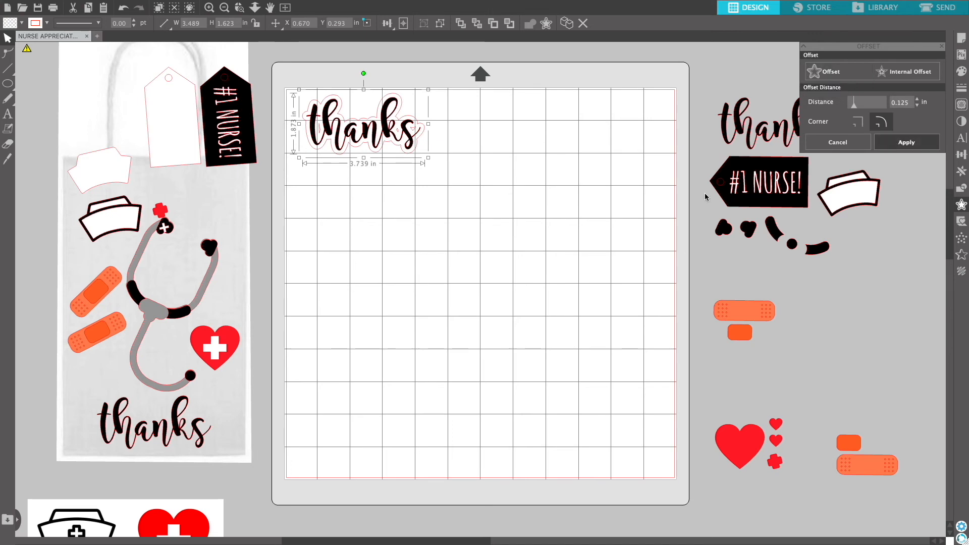
pyautogui.moveTo(359, 132); pyautogui.dragTo(868, 316)
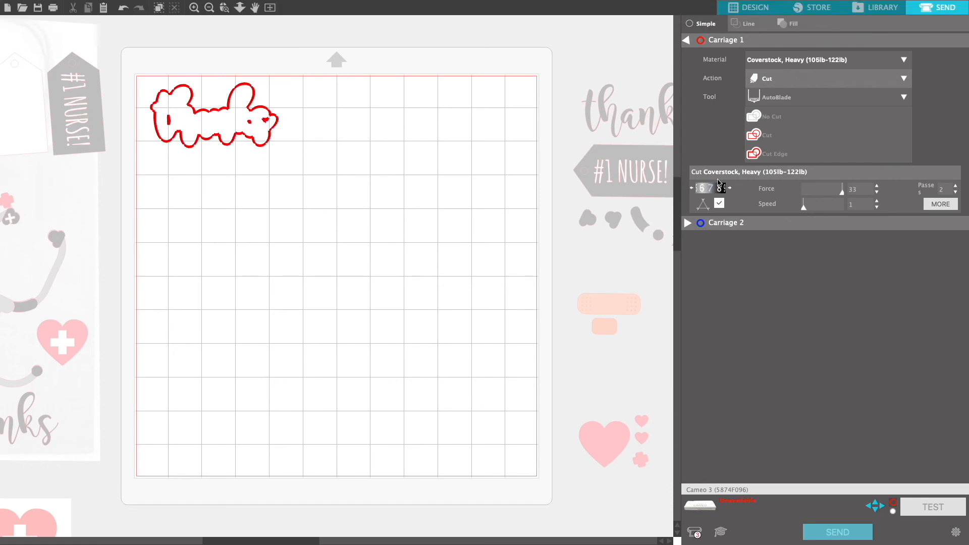
pyautogui.click(805, 62)
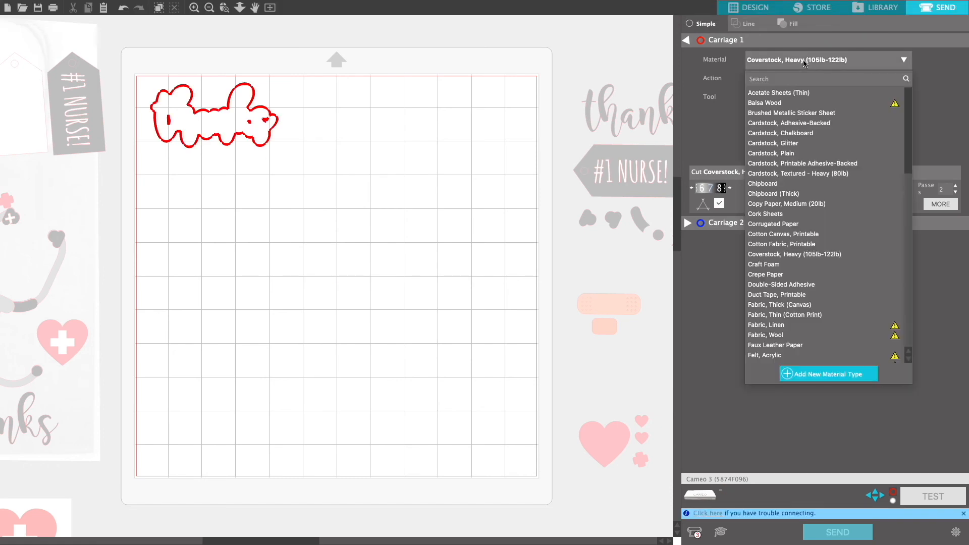
pyautogui.click(804, 62)
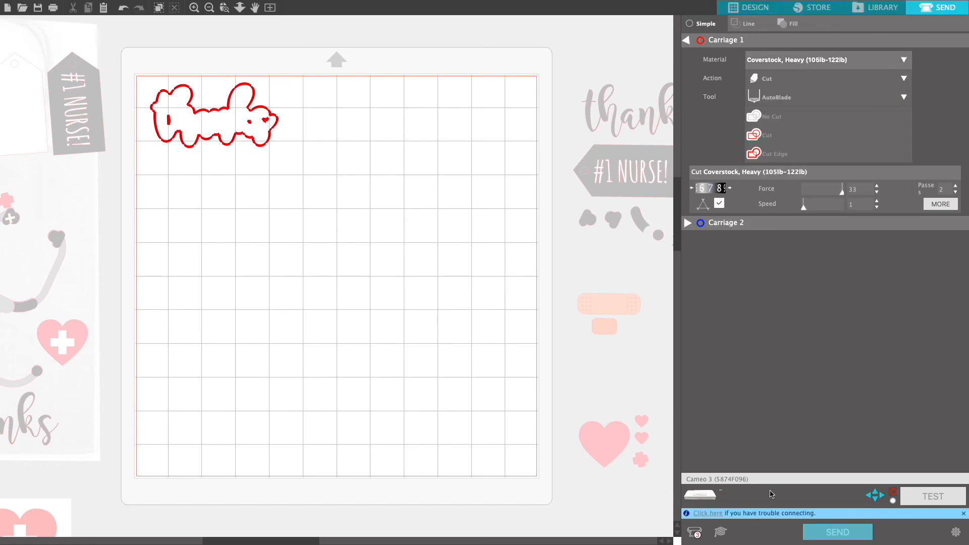